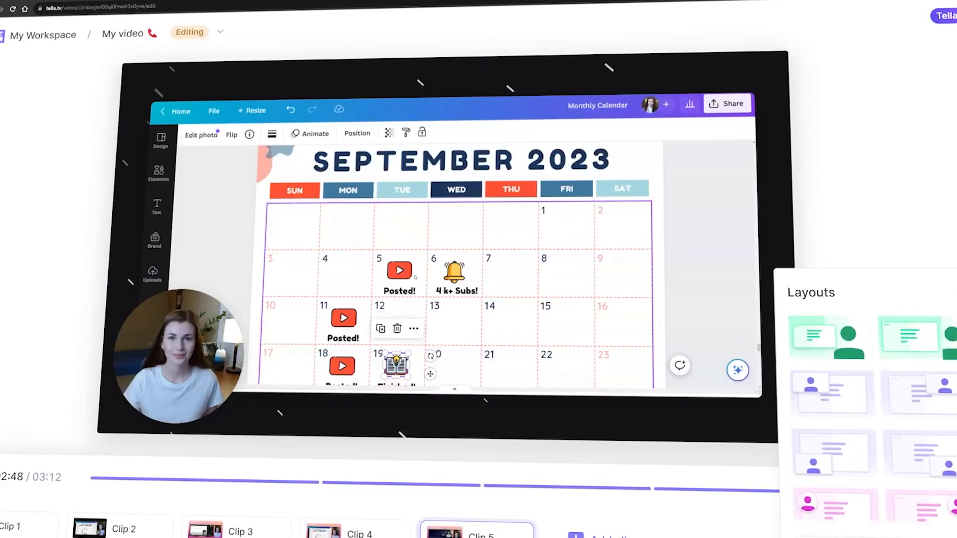
Change the clip's layout to one that shows the camera as a portrait frame beside the screen recording
click(947, 406)
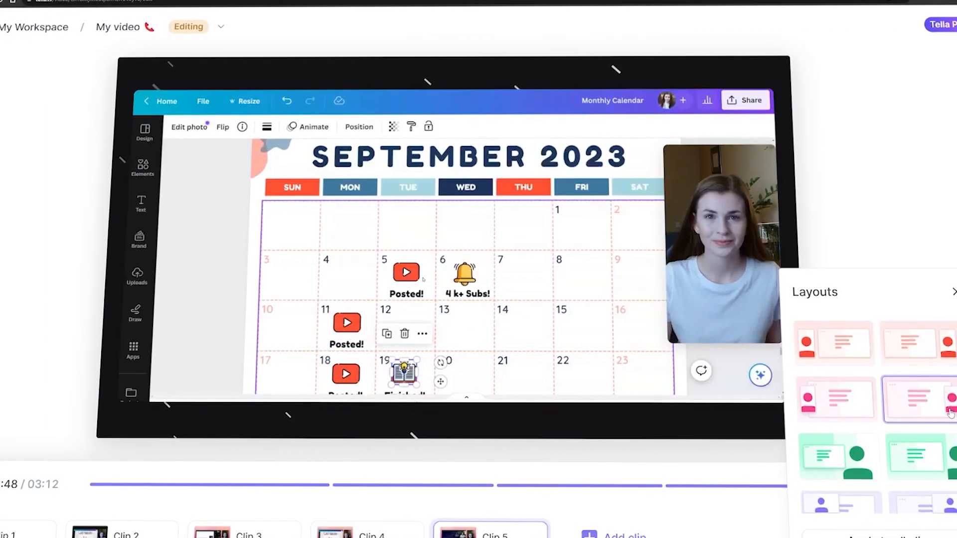
click(708, 132)
drag(774, 90, 733, 113)
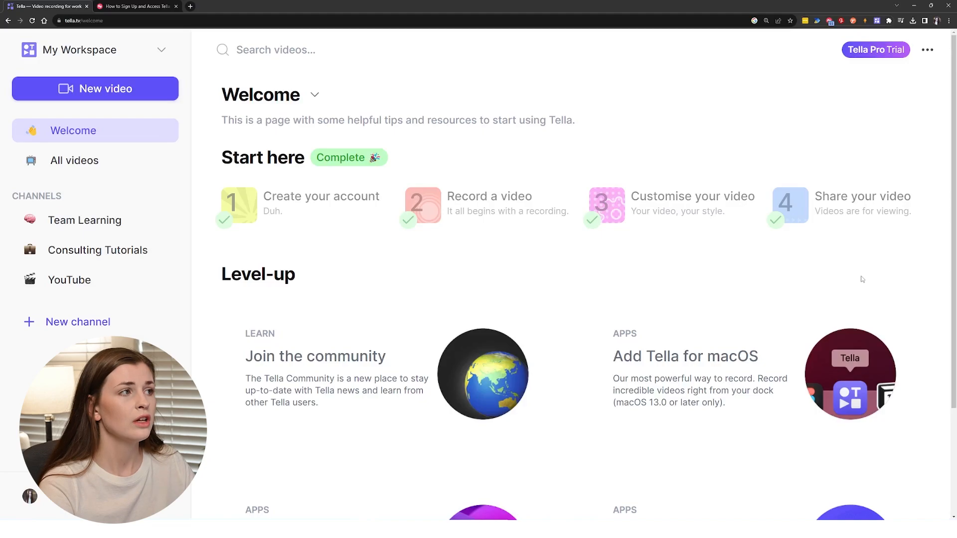
Read the guide "How to Sign Up and Access Tella" from the start through the step about entering a password
click(158, 10)
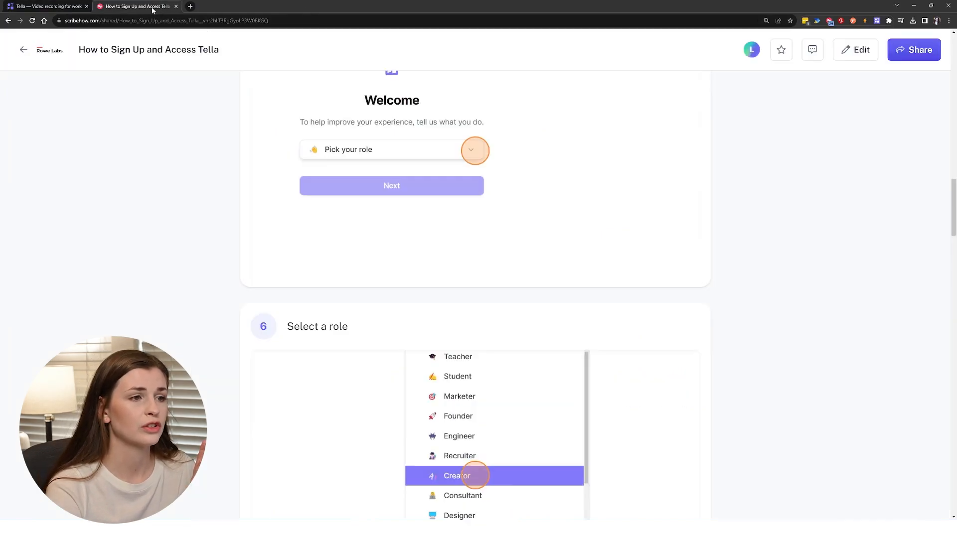
drag(947, 202, 953, 54)
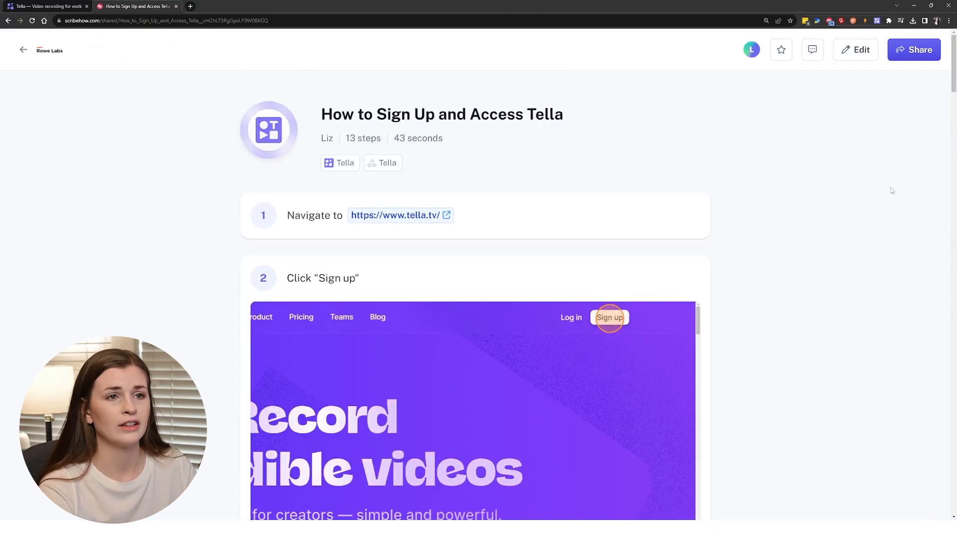
scroll(410, 284, down, 9)
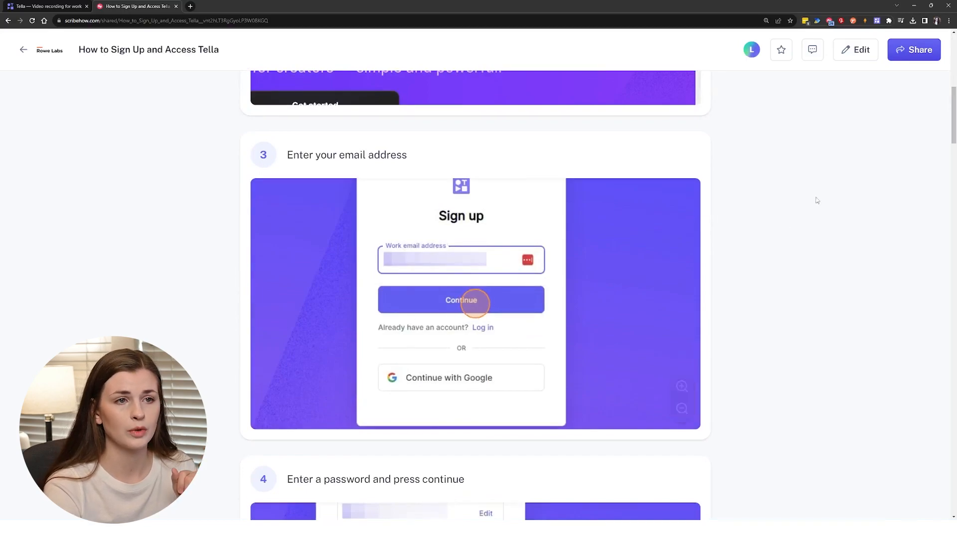
scroll(492, 323, down, 6)
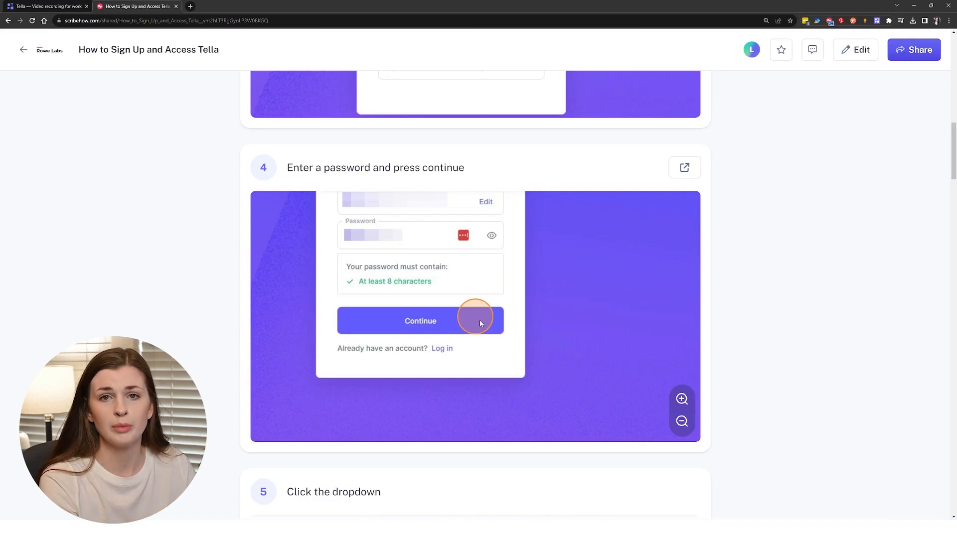
Return to Tella's list of all videos and search the First Recording video's channel options for "team"
click(62, 8)
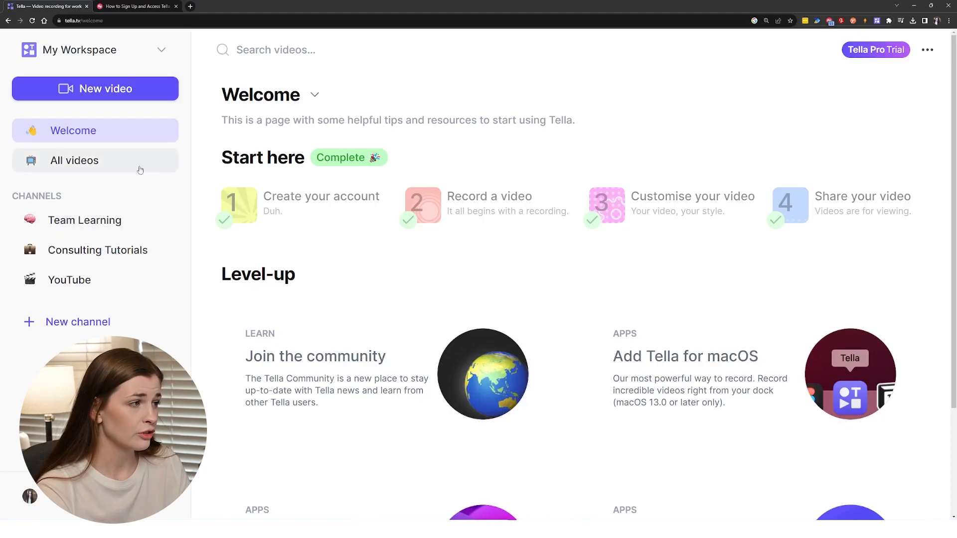
click(92, 165)
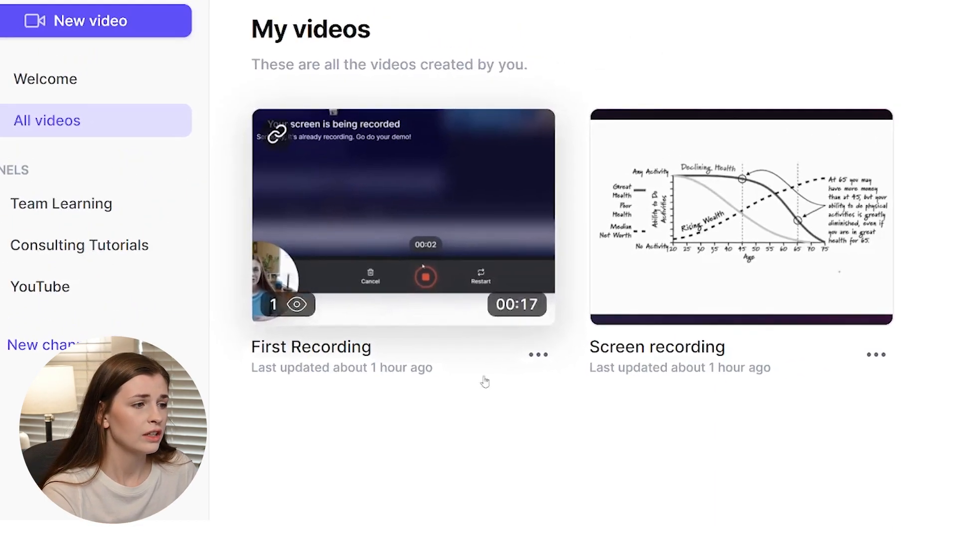
click(539, 357)
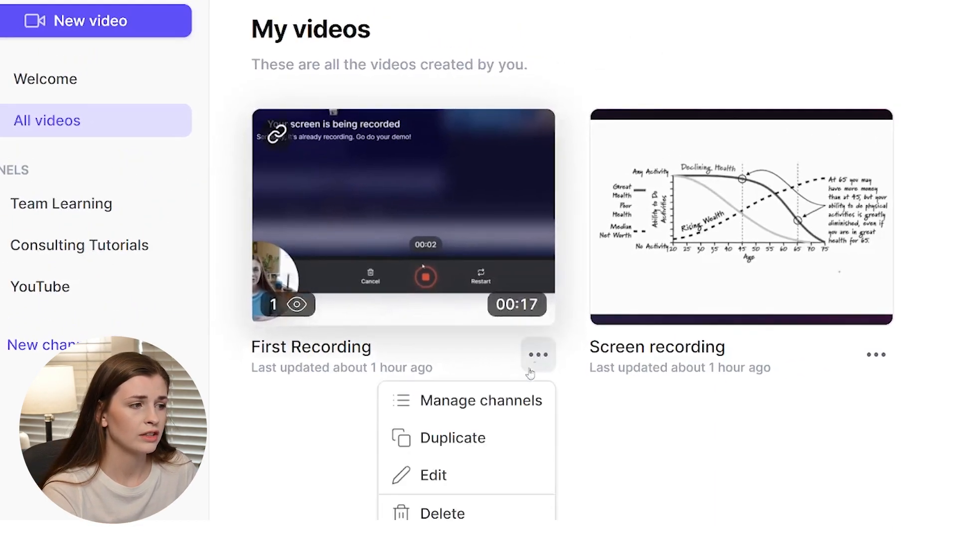
click(486, 399)
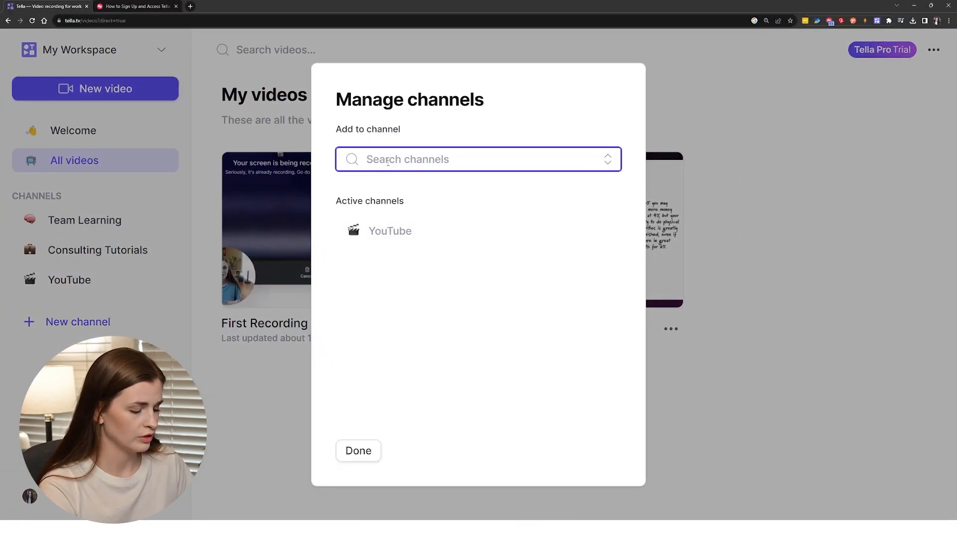
text(team)
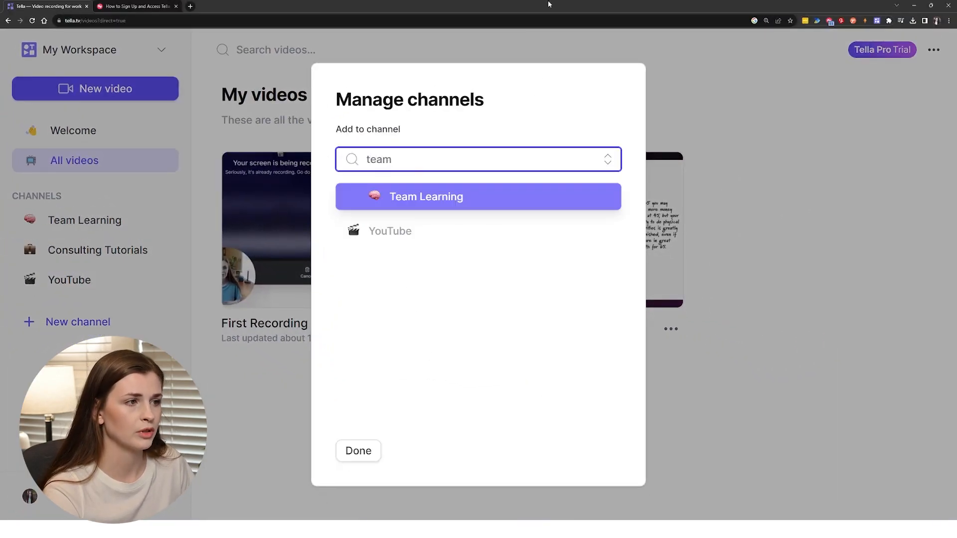
click(874, 371)
click(874, 371)
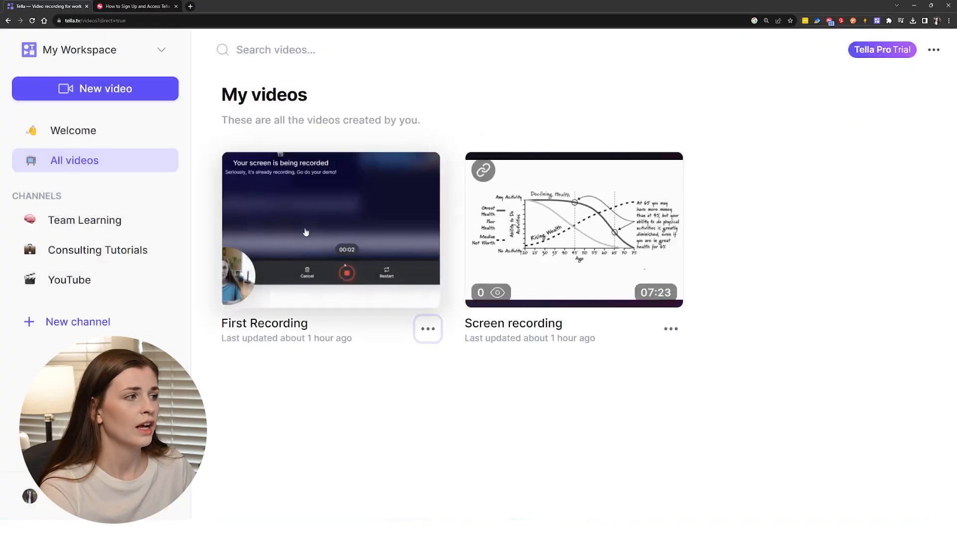
click(78, 229)
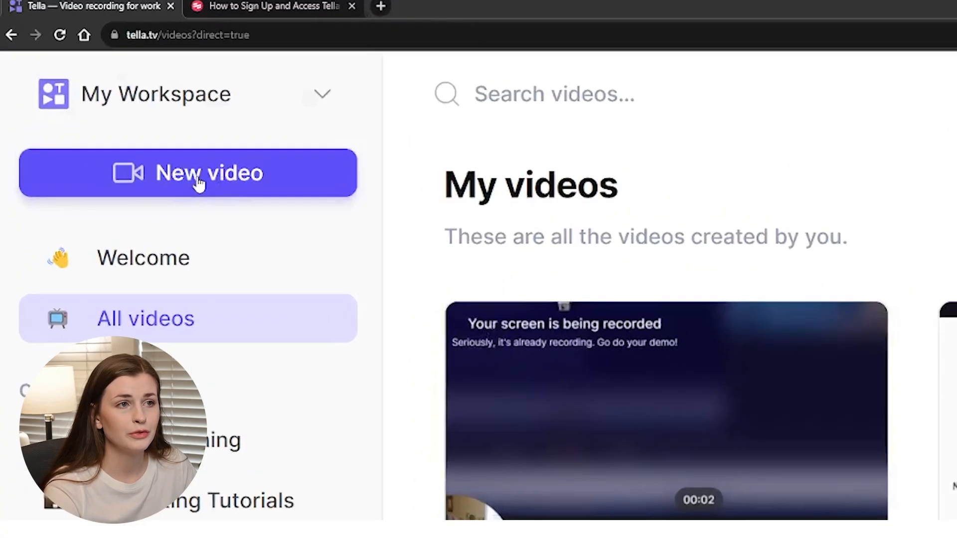
Start a new video and check which microphones and cameras are available for it
click(111, 103)
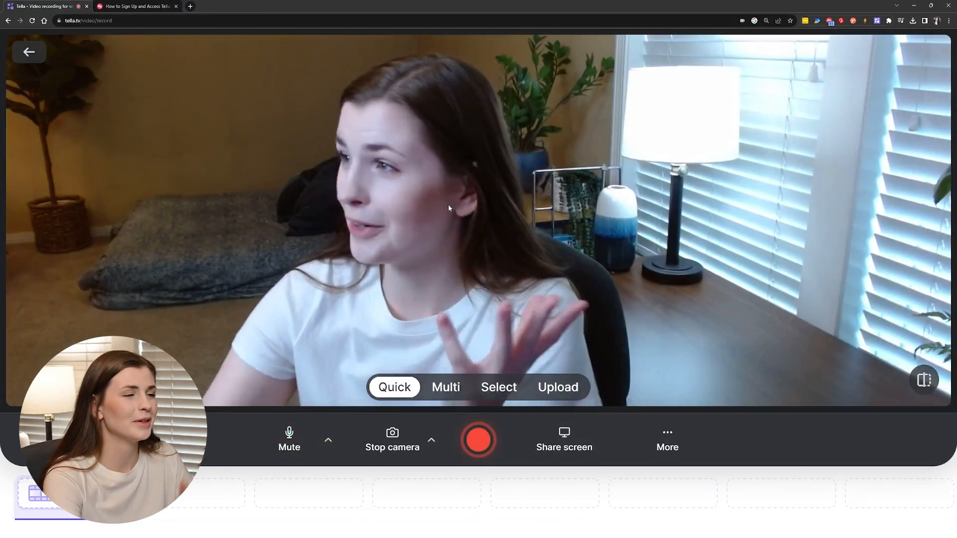
click(329, 441)
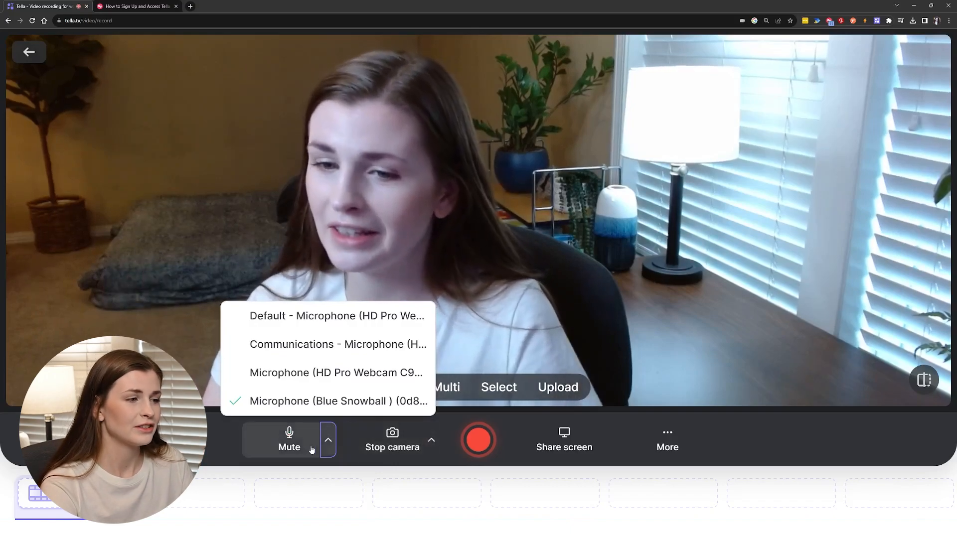
click(431, 441)
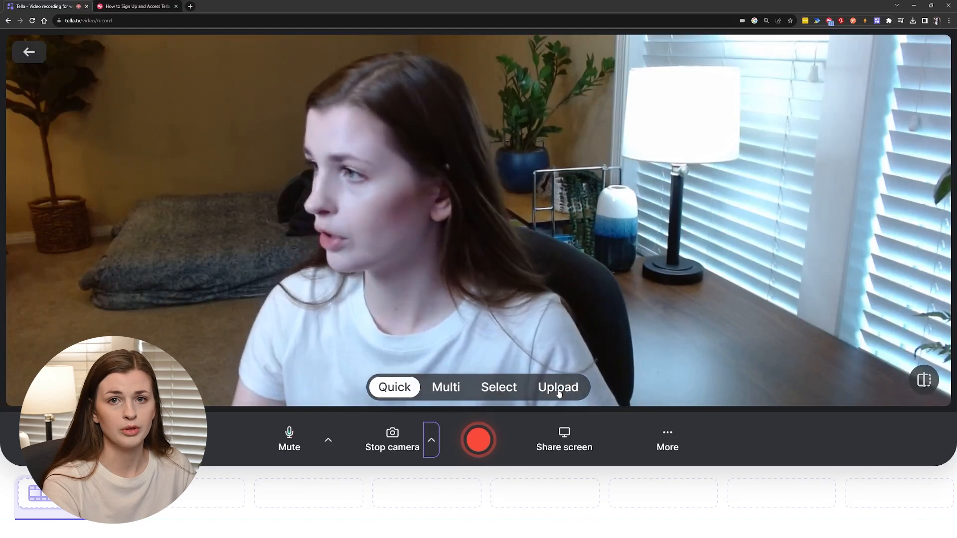
Look through the Multi, Select and Upload modes and return to Quick recording mode
click(461, 393)
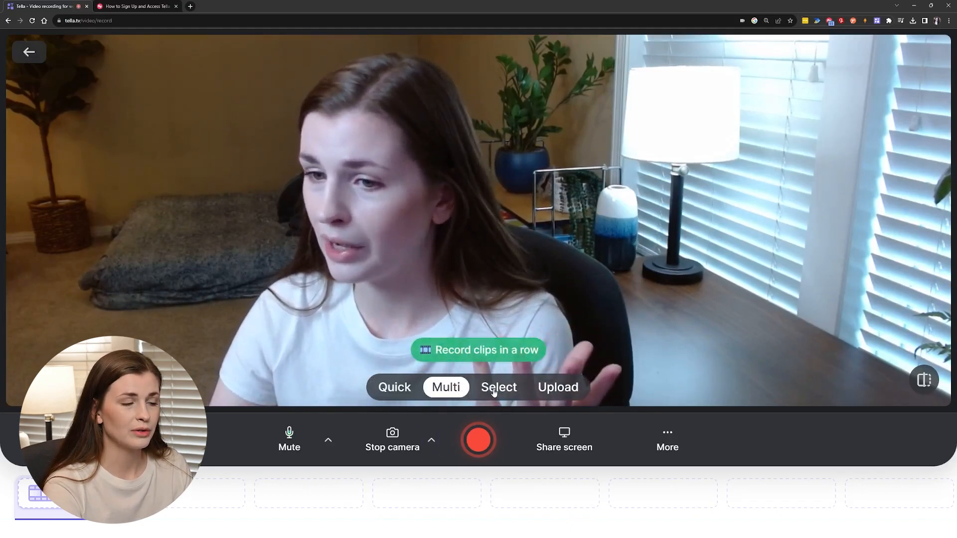
click(508, 393)
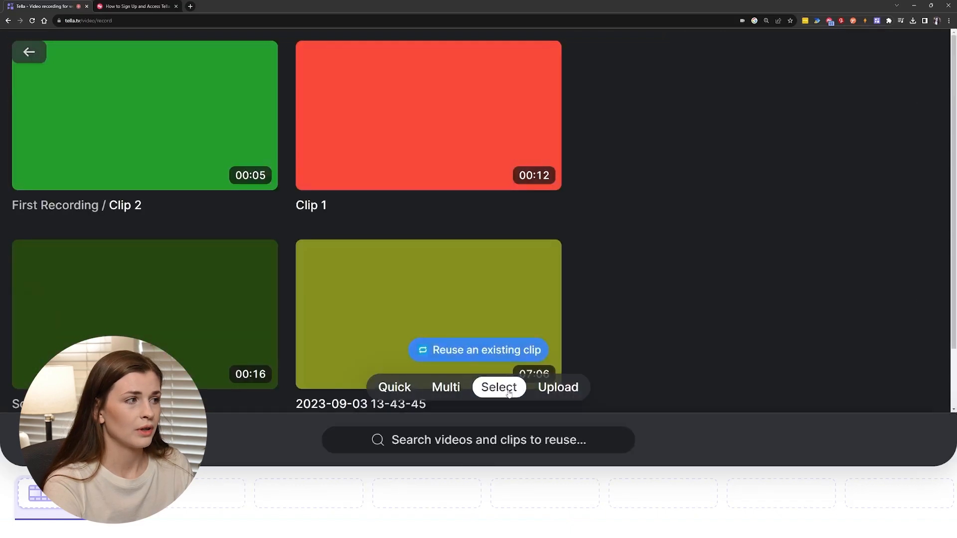
click(548, 392)
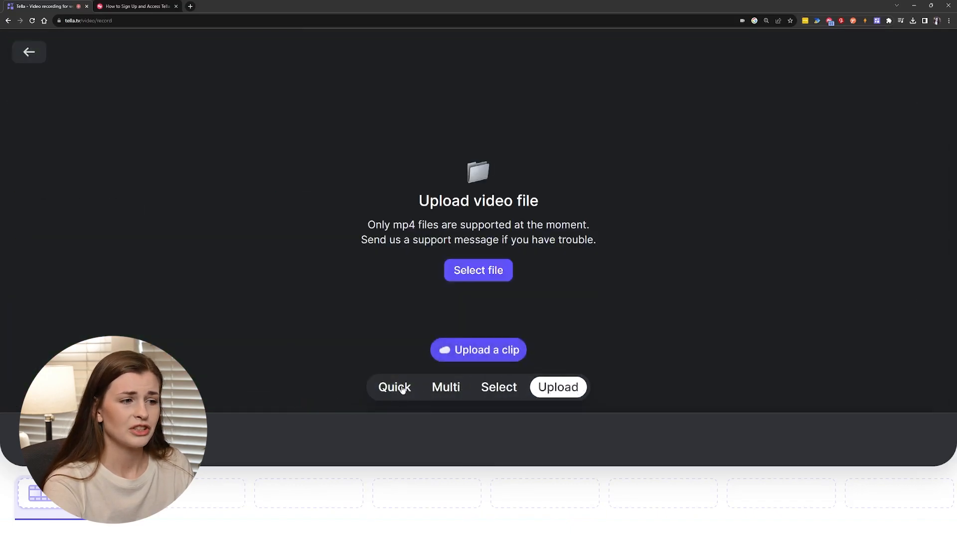
click(403, 390)
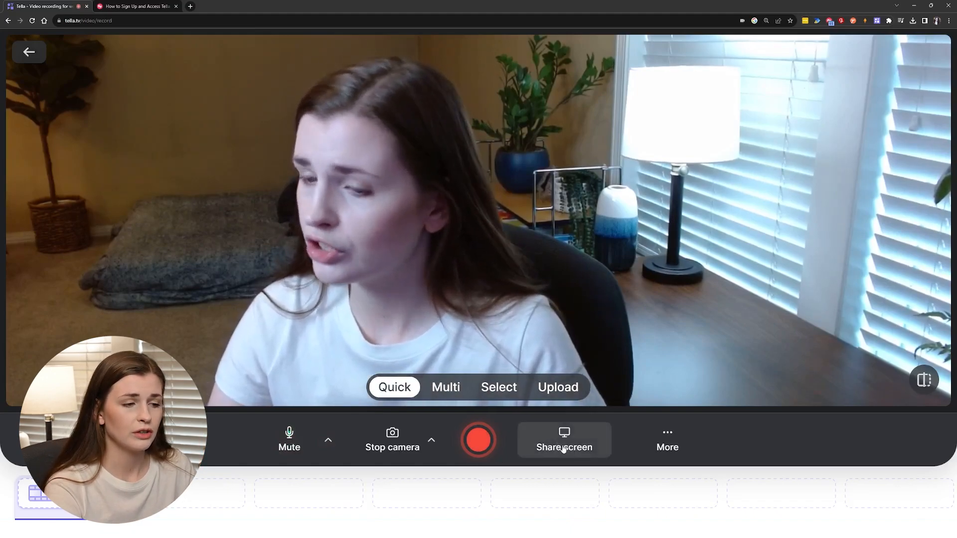
Share the entire screen that shows the browser as the source for the recording
click(563, 448)
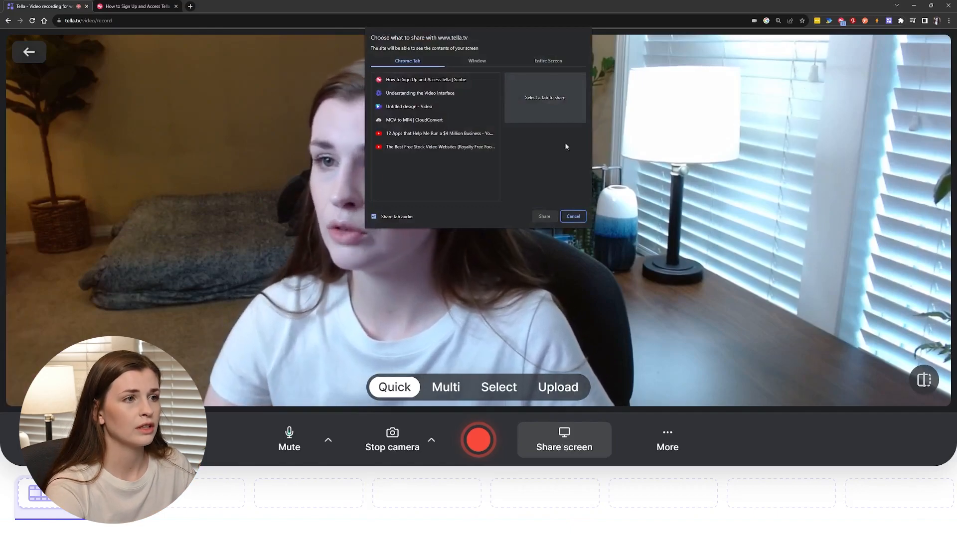
click(549, 61)
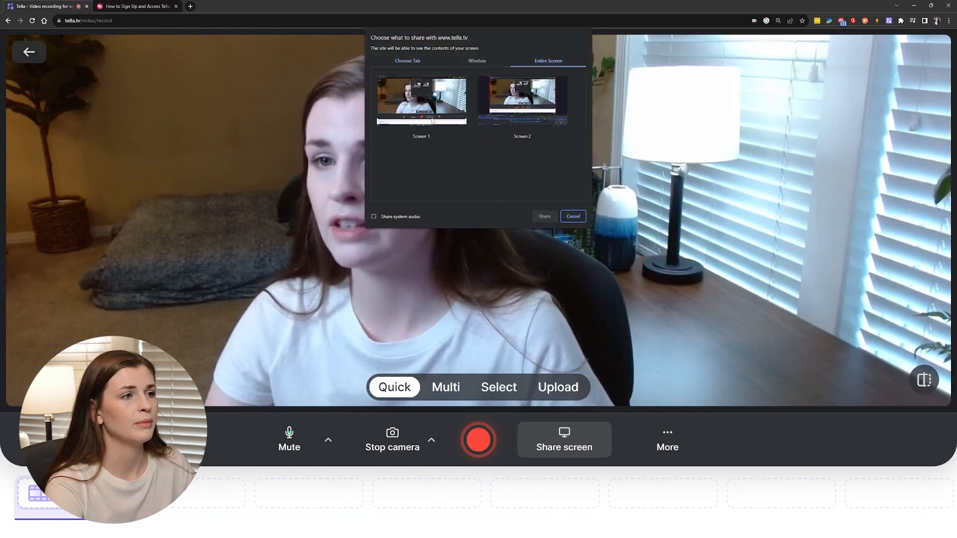
click(520, 111)
click(544, 216)
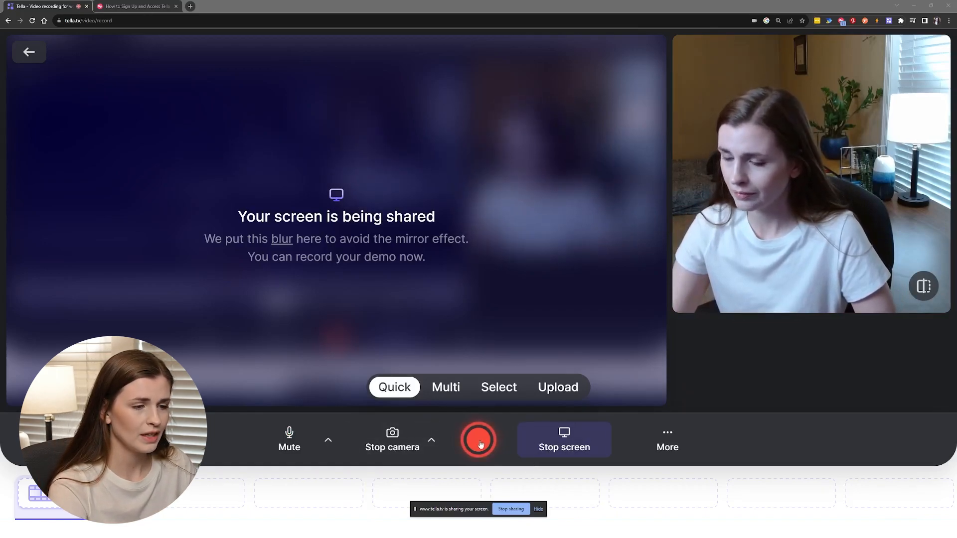
Check the additional recording options, and record a quick clip of the screen and camera about 10 seconds long
click(687, 446)
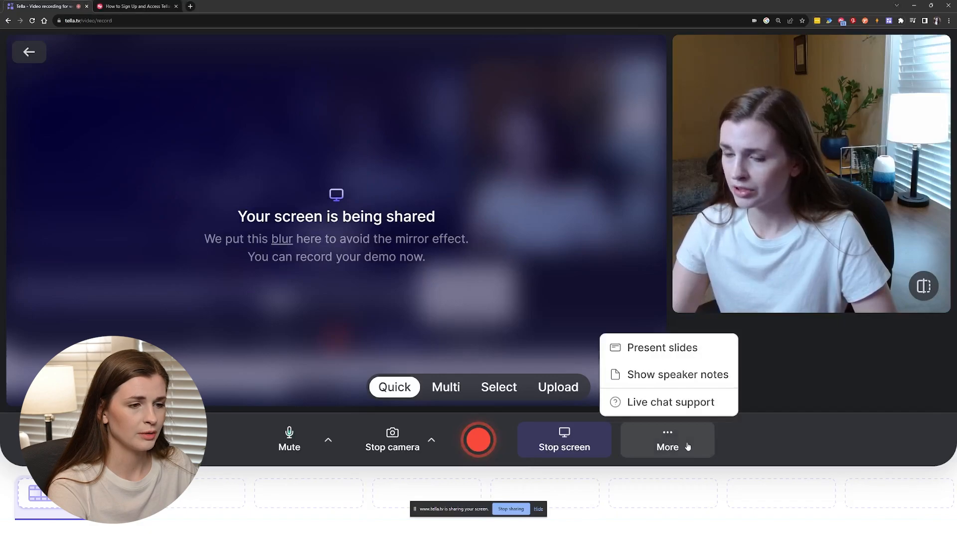
click(688, 447)
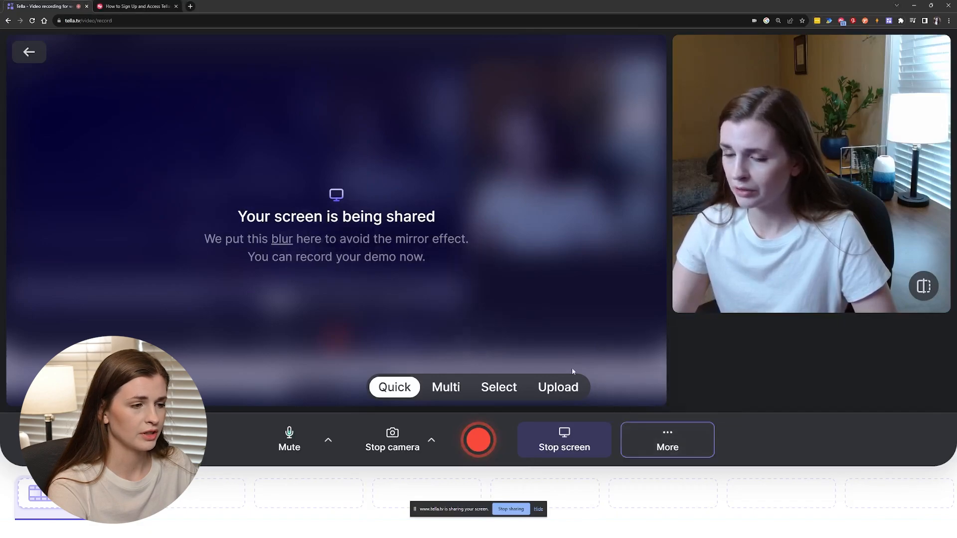
click(477, 445)
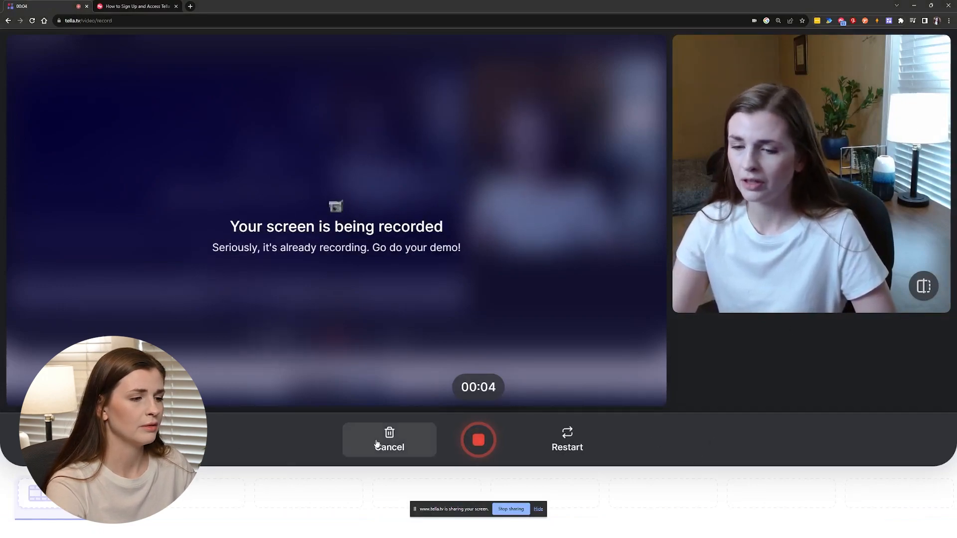
click(480, 441)
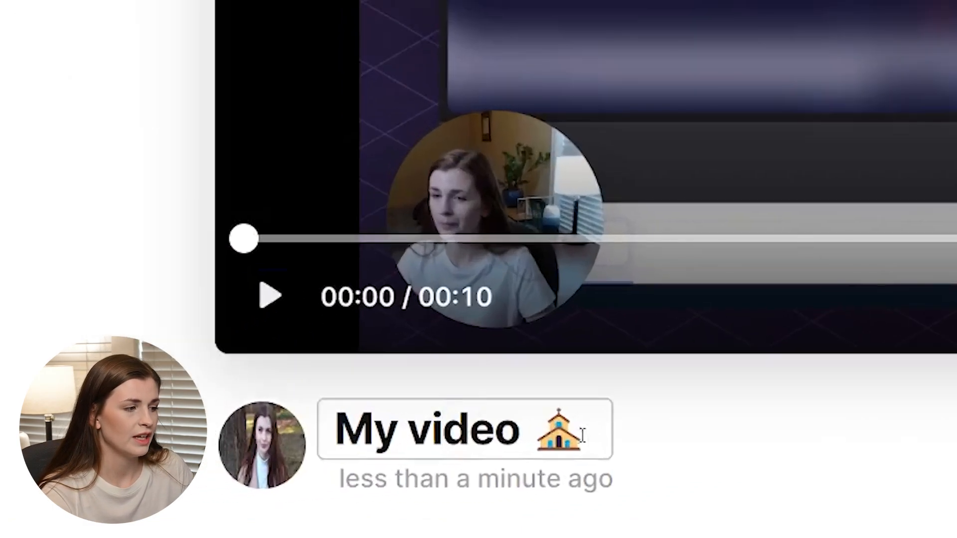
Rename the recorded video as "My new video"
drag(242, 480, 152, 478)
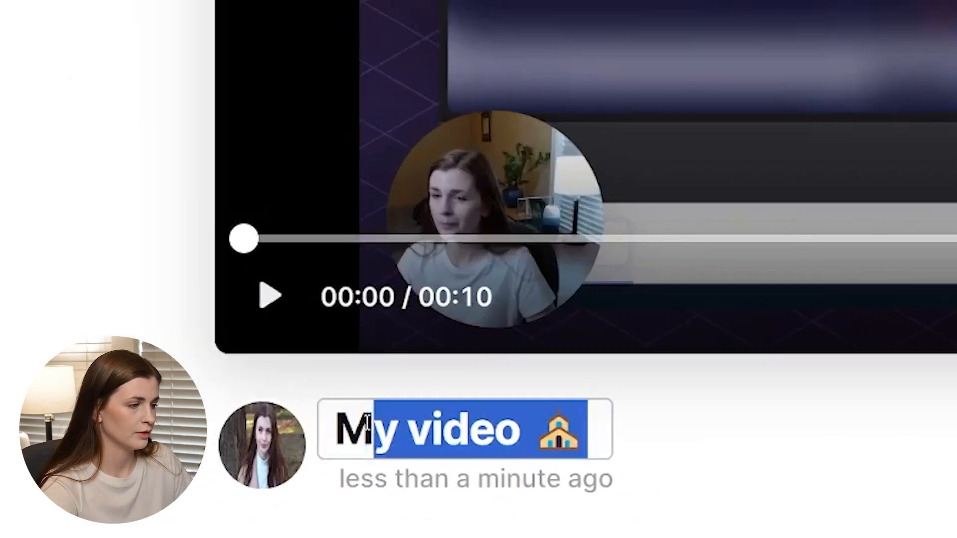
key(BackSpace)
text(y new )
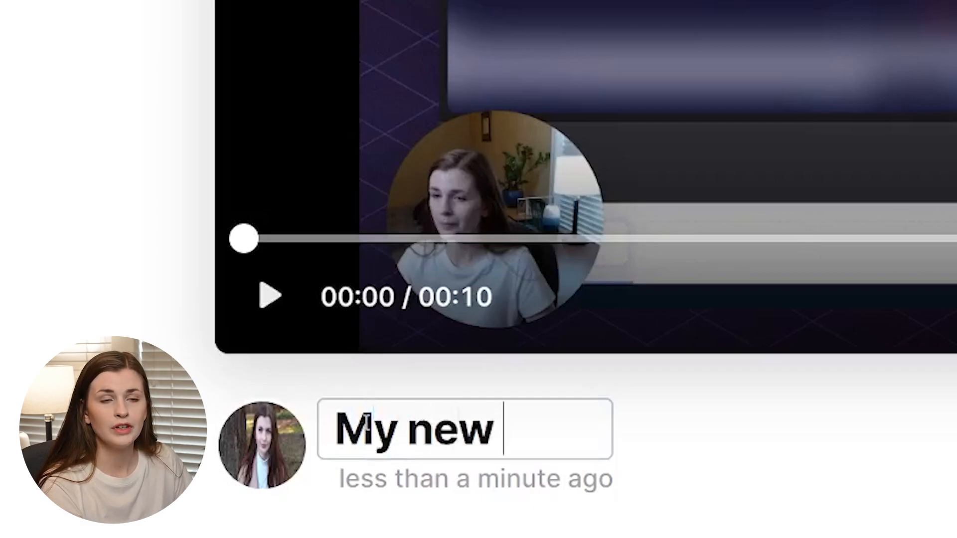
text(video)
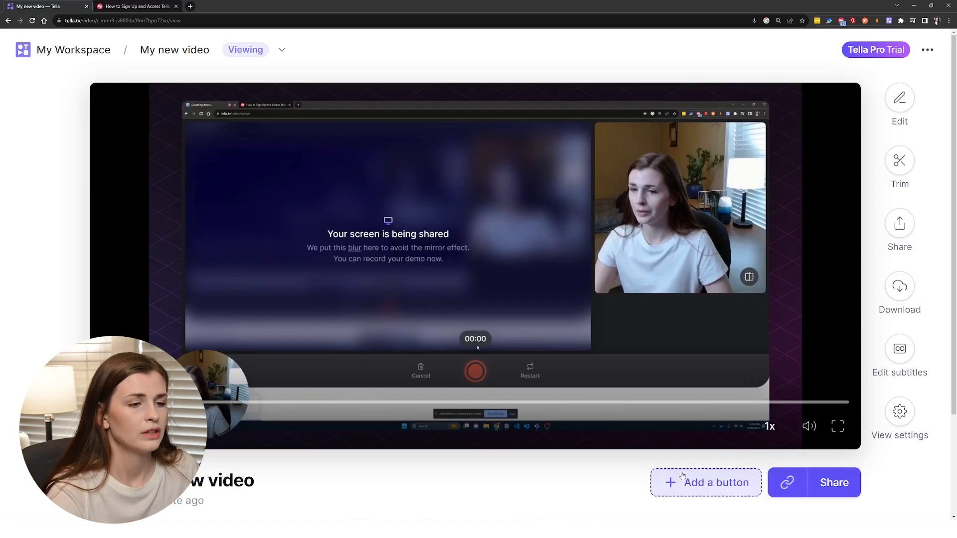
View the label and link URL settings for adding a button to the video, and close them without saving
click(702, 494)
click(571, 333)
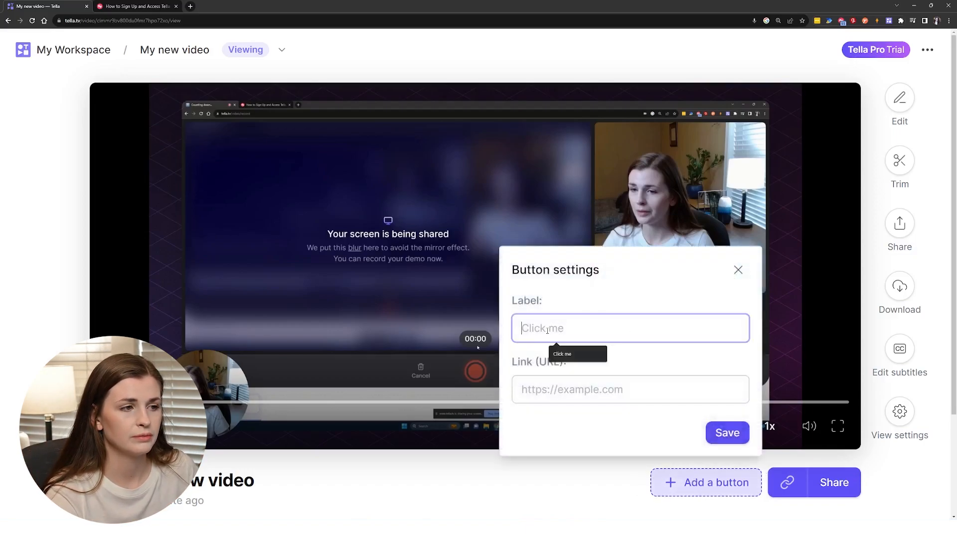
click(571, 391)
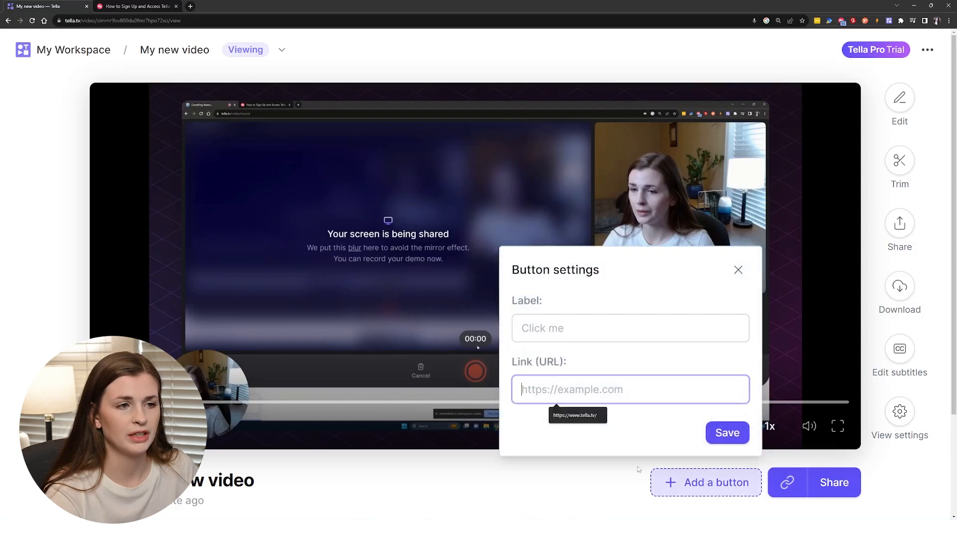
click(737, 270)
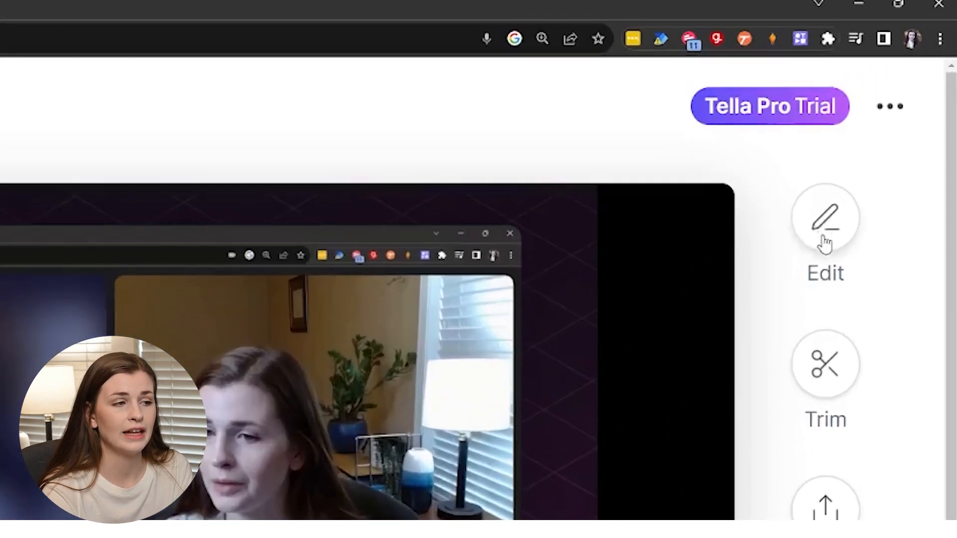
Open the video for editing and trim the start of the recording to about 1 second in
click(825, 243)
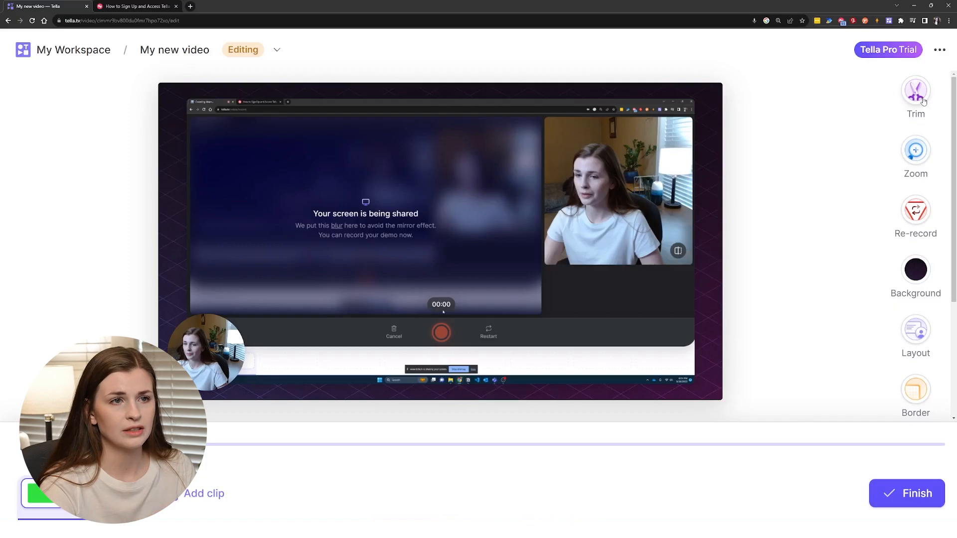
click(915, 95)
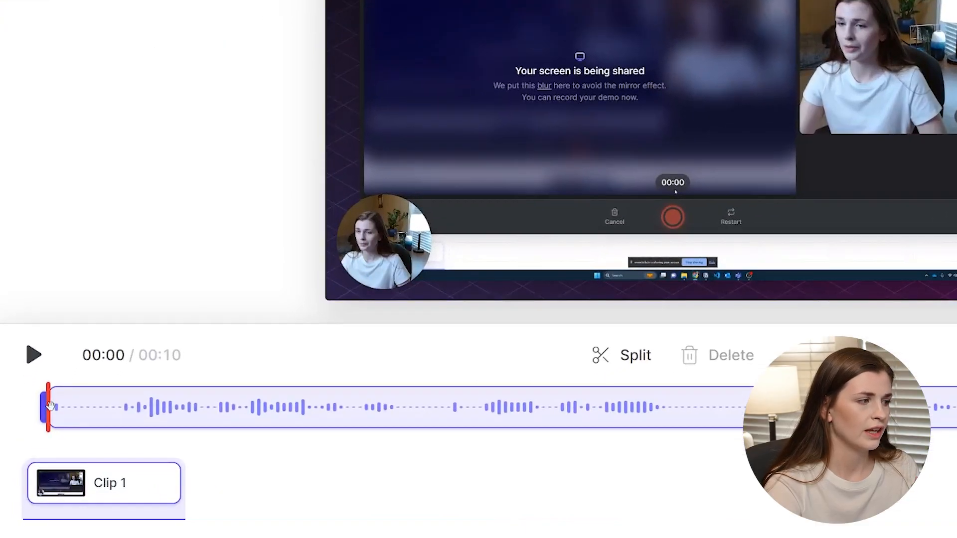
drag(45, 407, 214, 405)
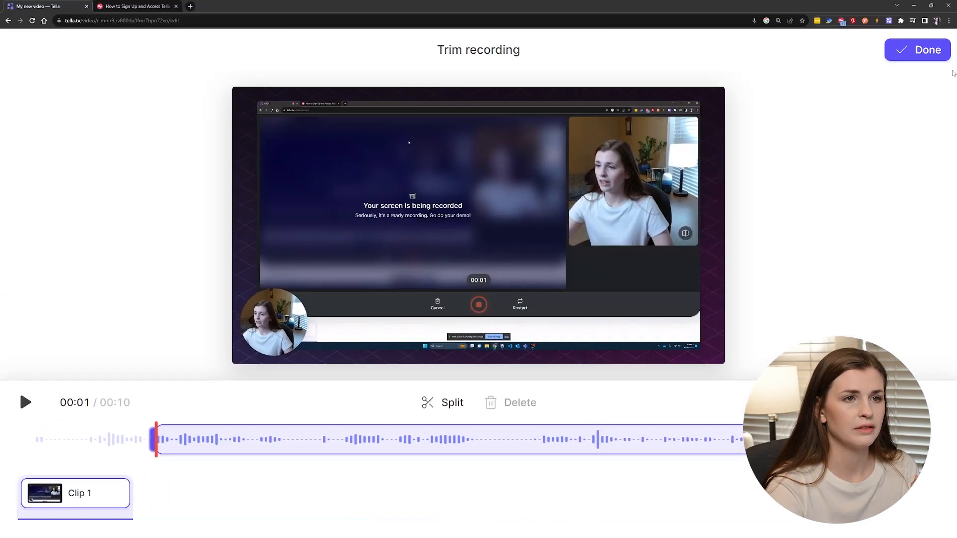
click(908, 59)
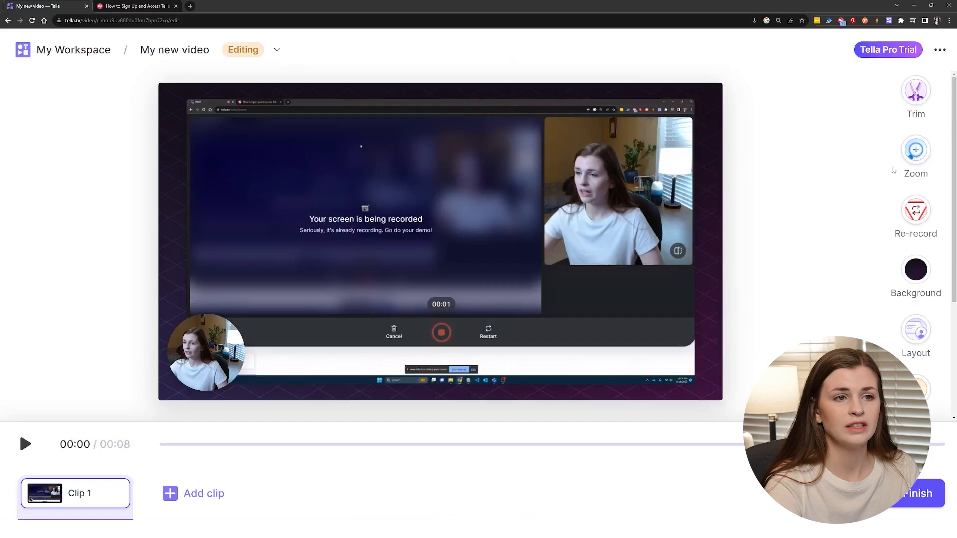
Split the recording just before the 5-second mark, select the part after the split, and finish trimming
click(917, 92)
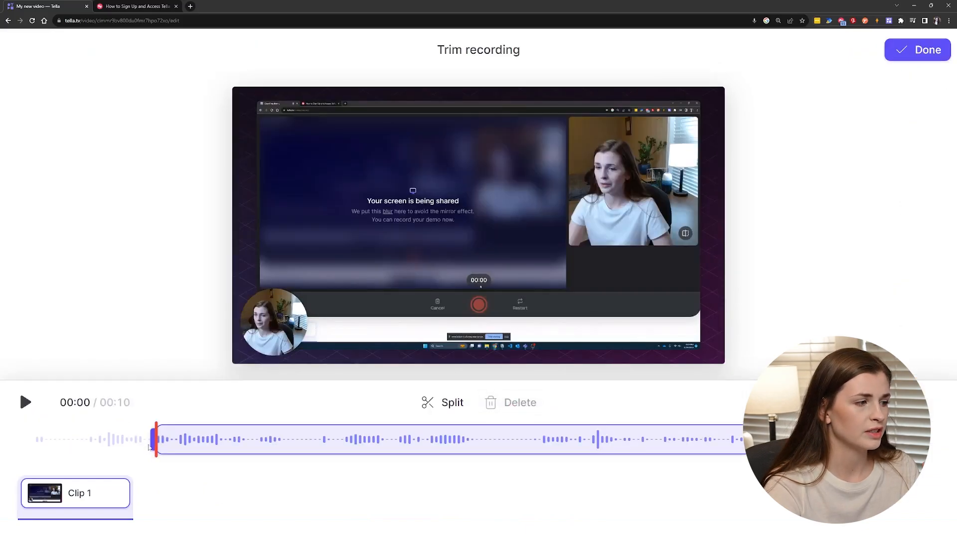
drag(154, 439, 427, 437)
click(443, 402)
click(481, 438)
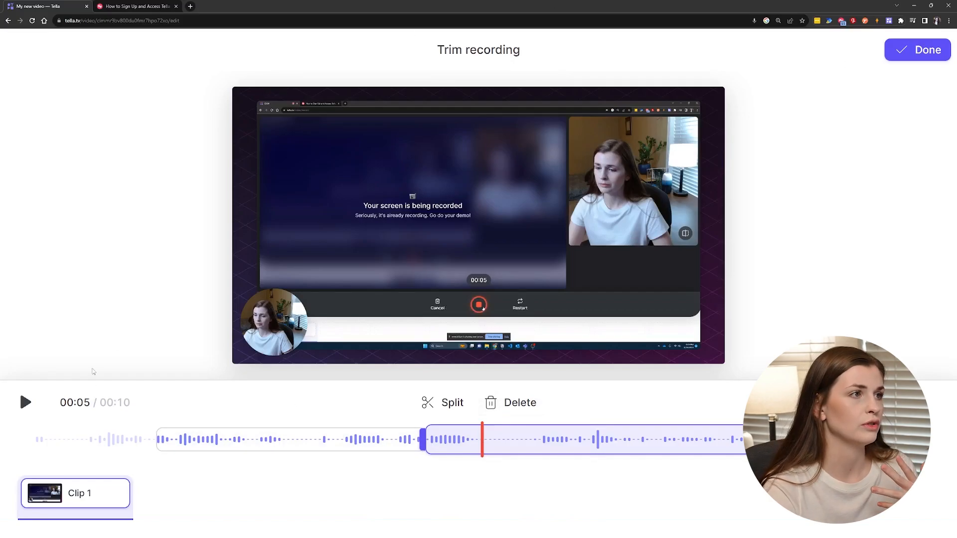
click(933, 53)
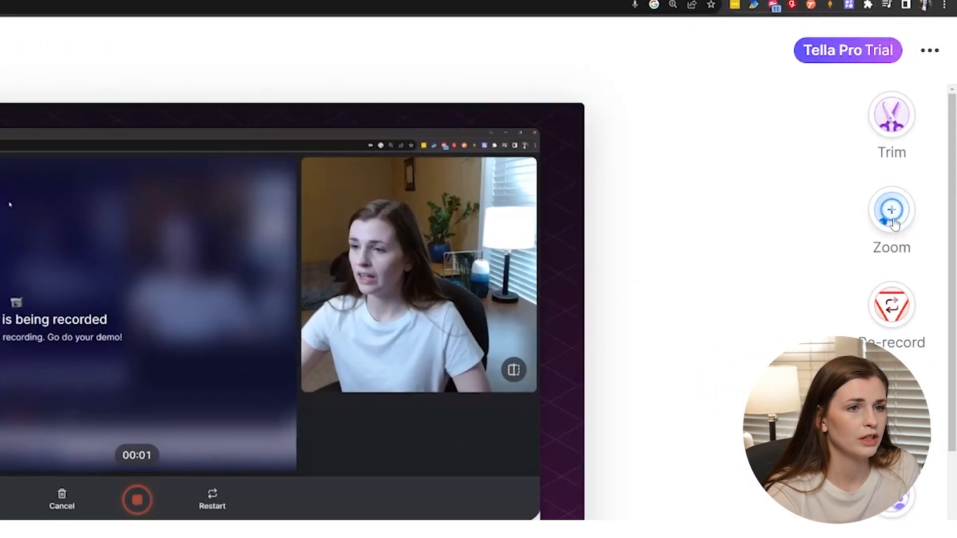
Add a zoom to the clip starting at 3 seconds, with the focus point on the Cancel control in the recorded screen
click(893, 219)
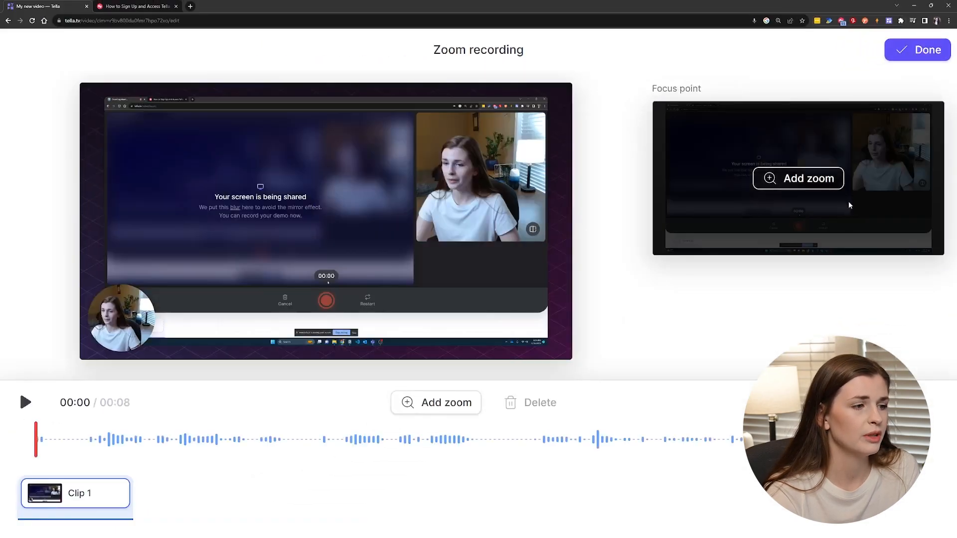
drag(62, 440, 361, 439)
click(418, 409)
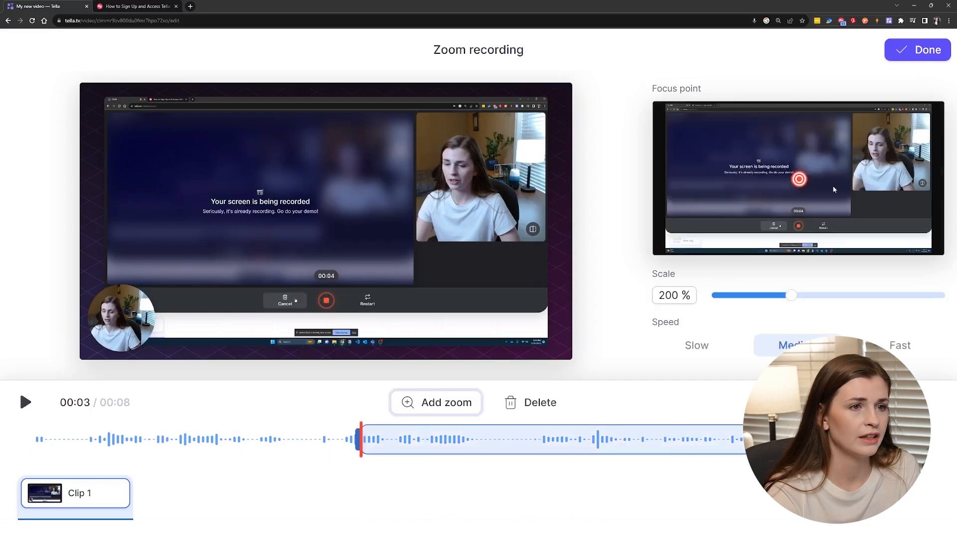
drag(799, 178, 781, 226)
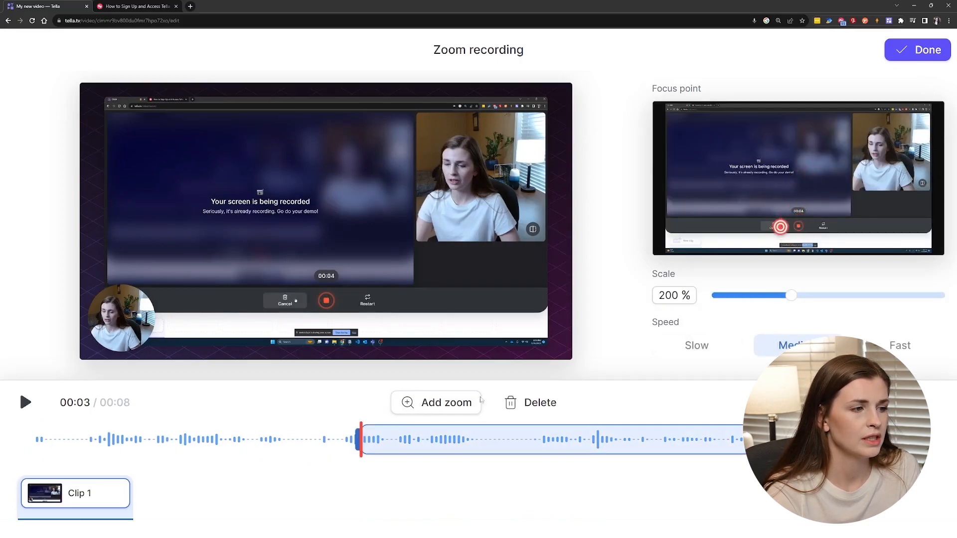
Preview the zoom from just before it starts, go to the end of the clip, and finish the zoom edit
drag(362, 436, 333, 436)
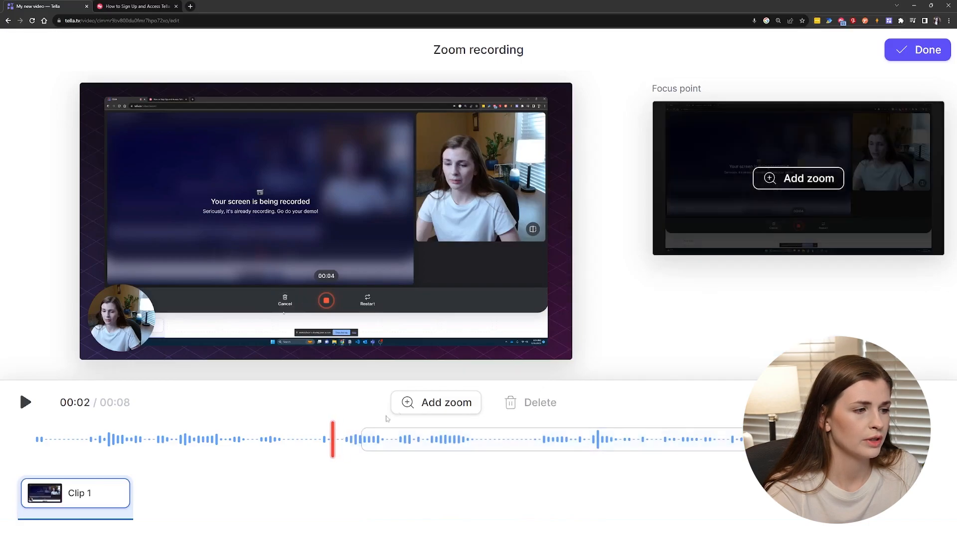
click(25, 402)
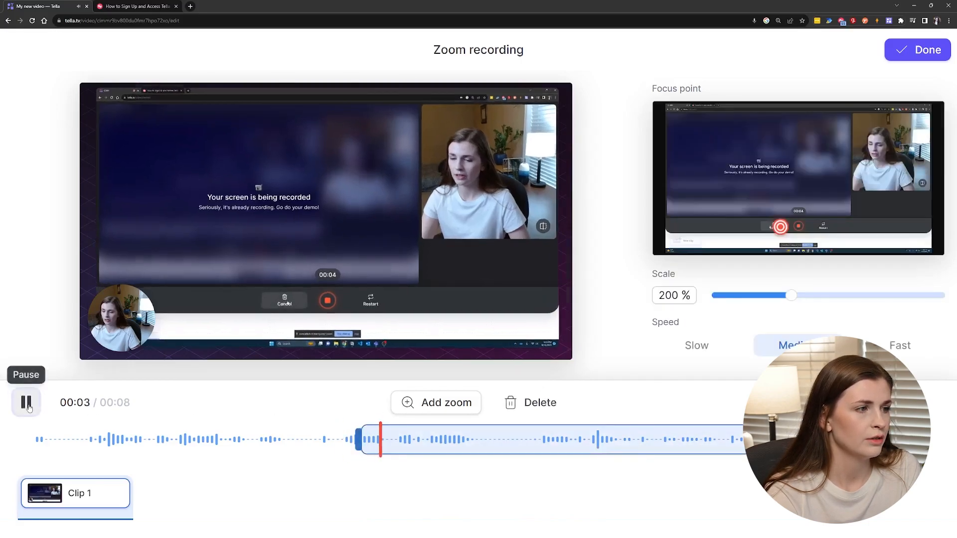
click(26, 402)
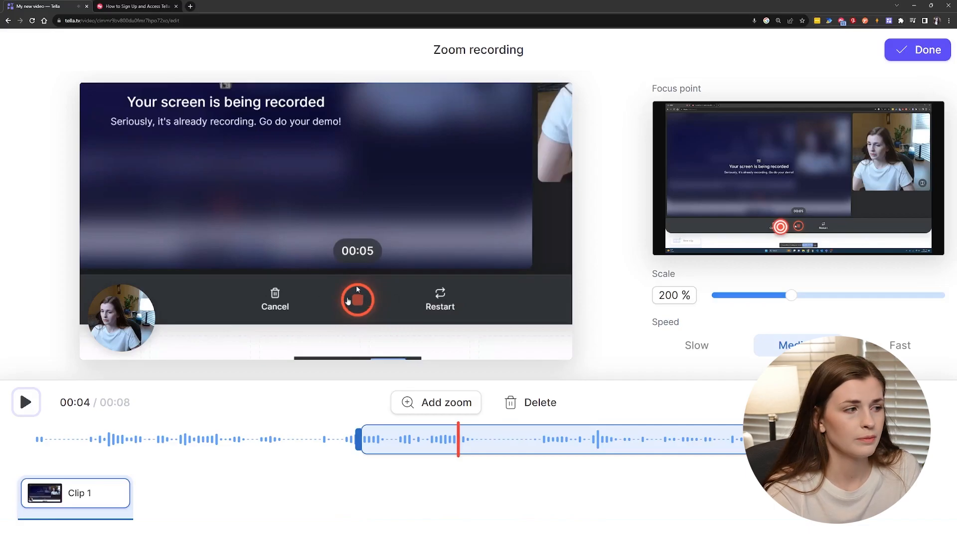
drag(458, 440, 902, 440)
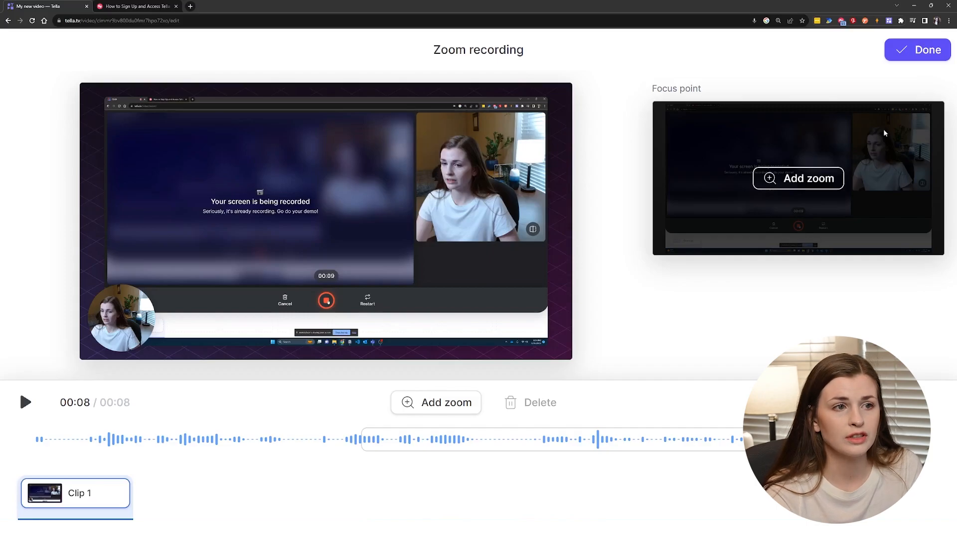
click(928, 52)
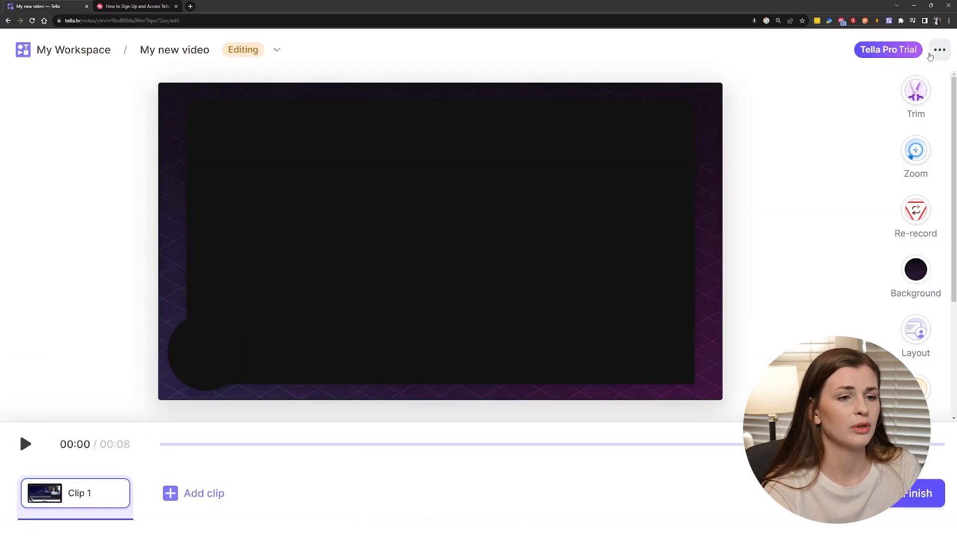
Try the plain purple and orange images from the popular backgrounds, and return to the dark background image
scroll(925, 230, down, 2)
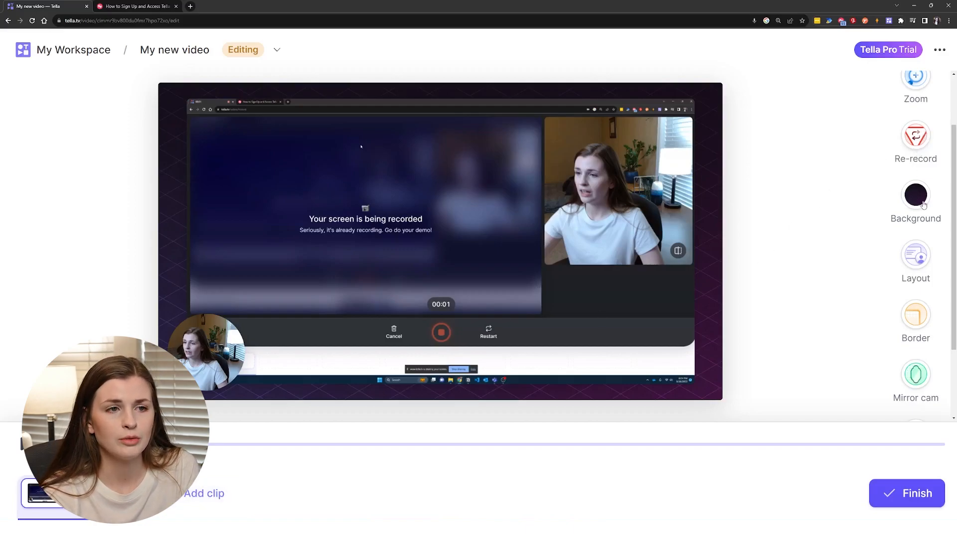
scroll(917, 149, down, 2)
click(919, 129)
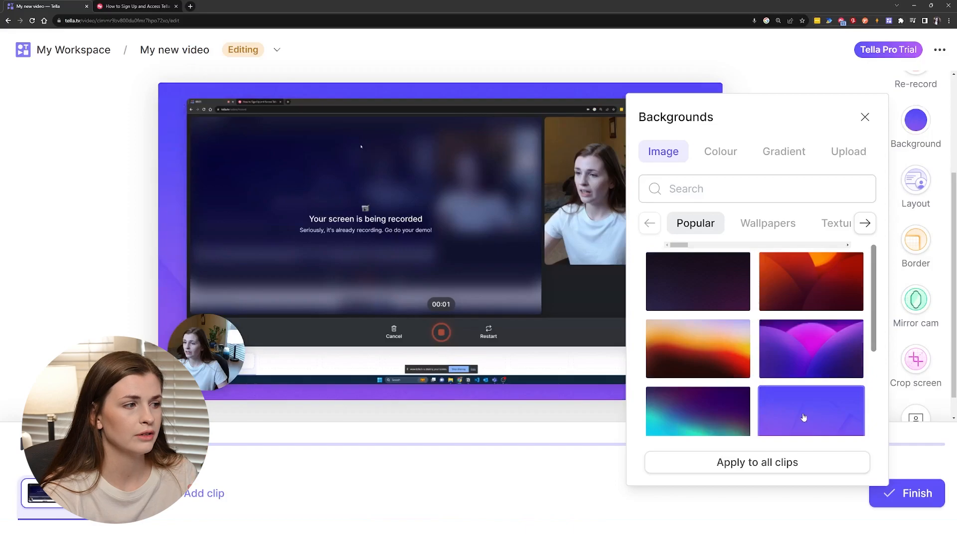
click(813, 283)
click(707, 297)
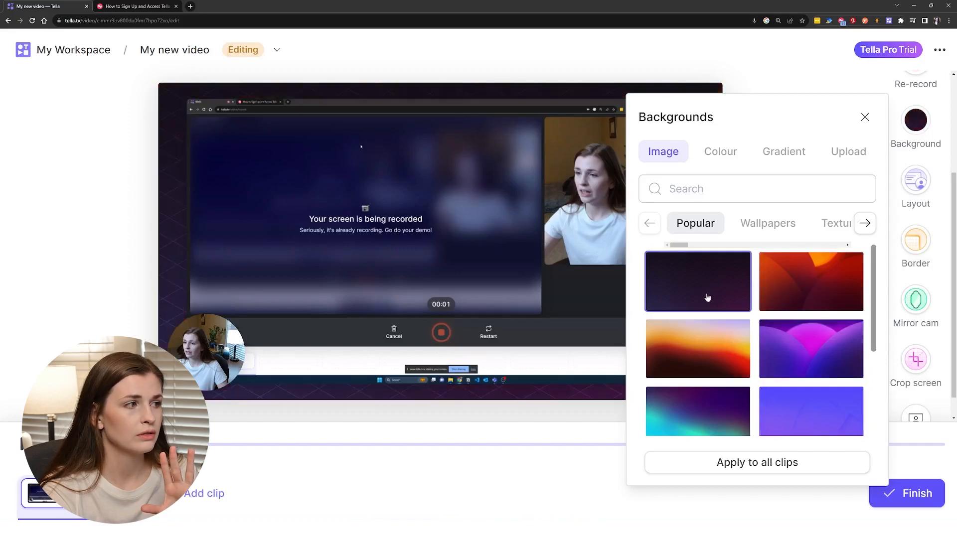
click(937, 244)
Try the square-cornered border shape and return to the rounded one
click(920, 247)
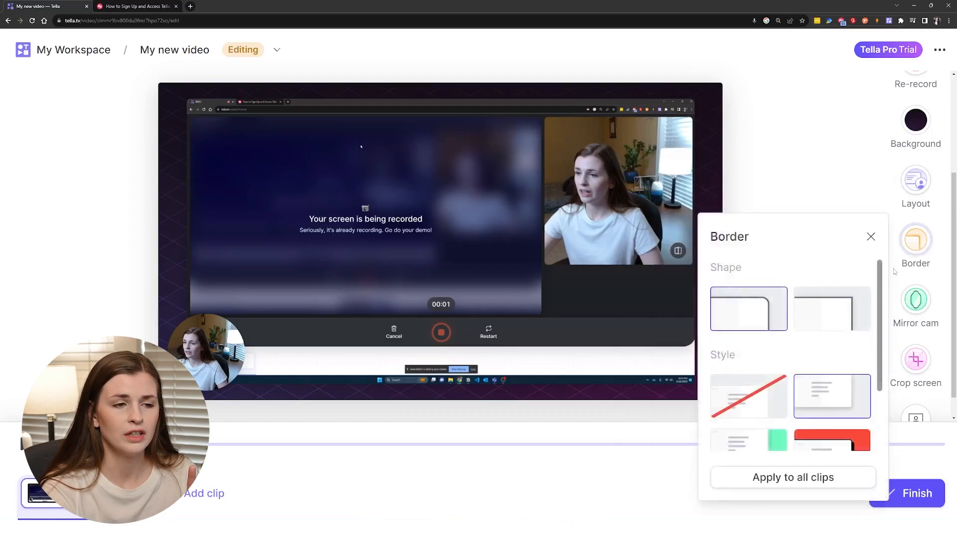
click(821, 305)
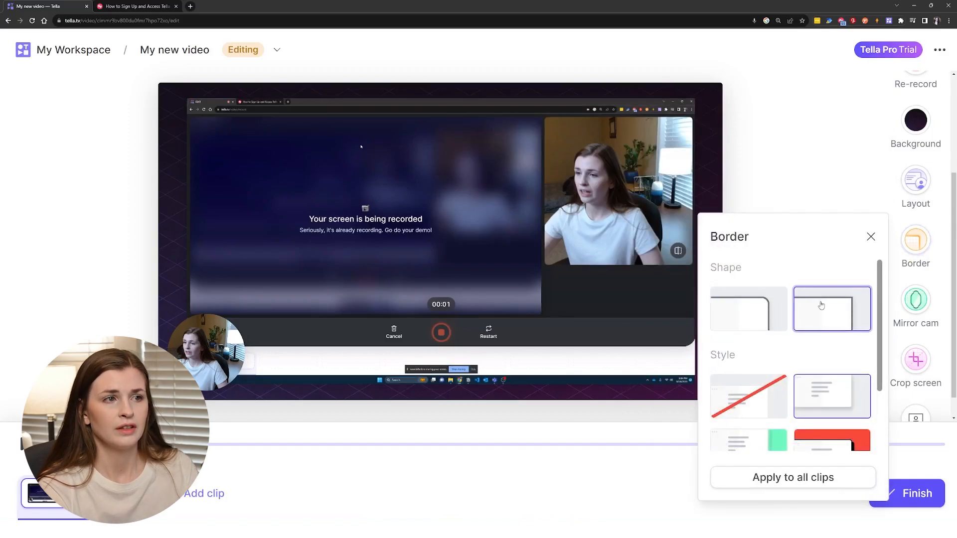
click(763, 317)
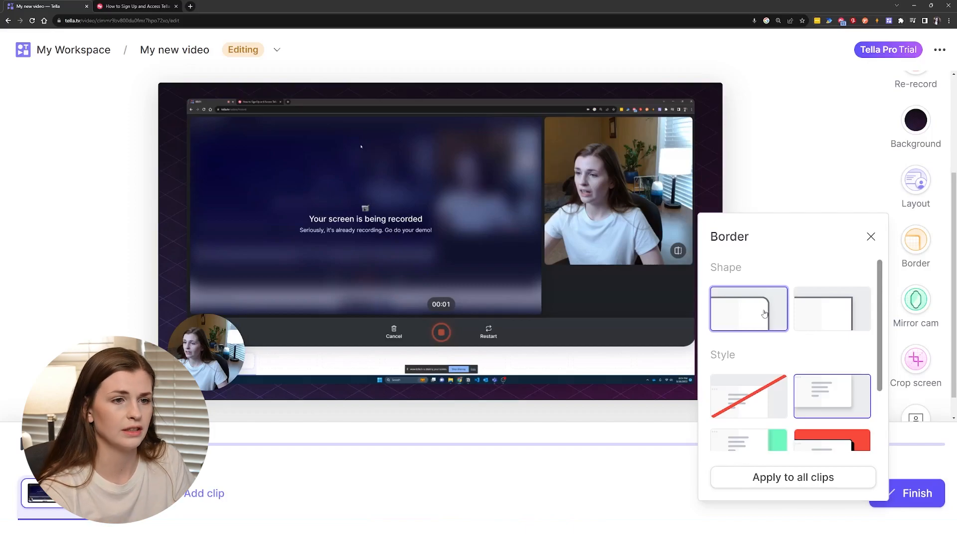
click(940, 245)
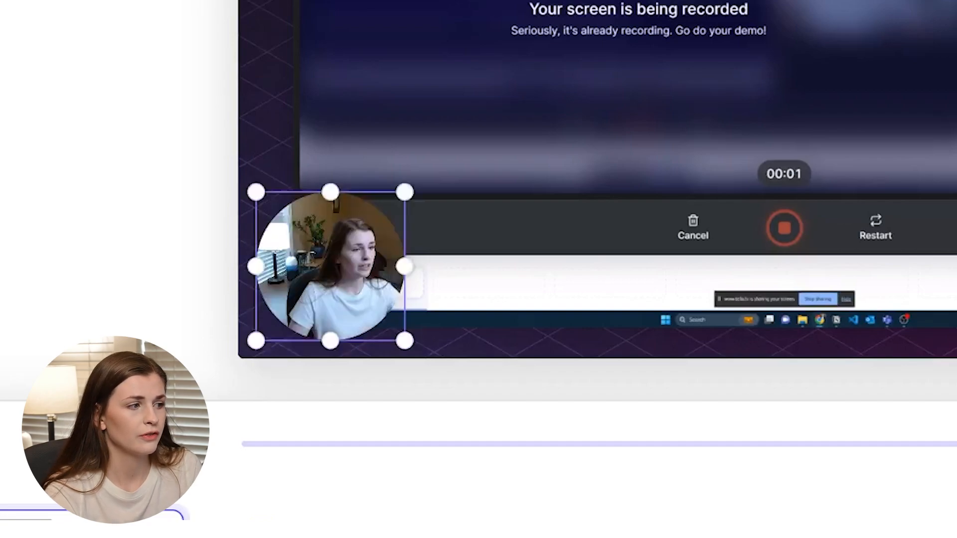
Enlarge the round camera bubble at the lower-left corner of the video
drag(356, 240, 358, 239)
drag(405, 192, 517, 113)
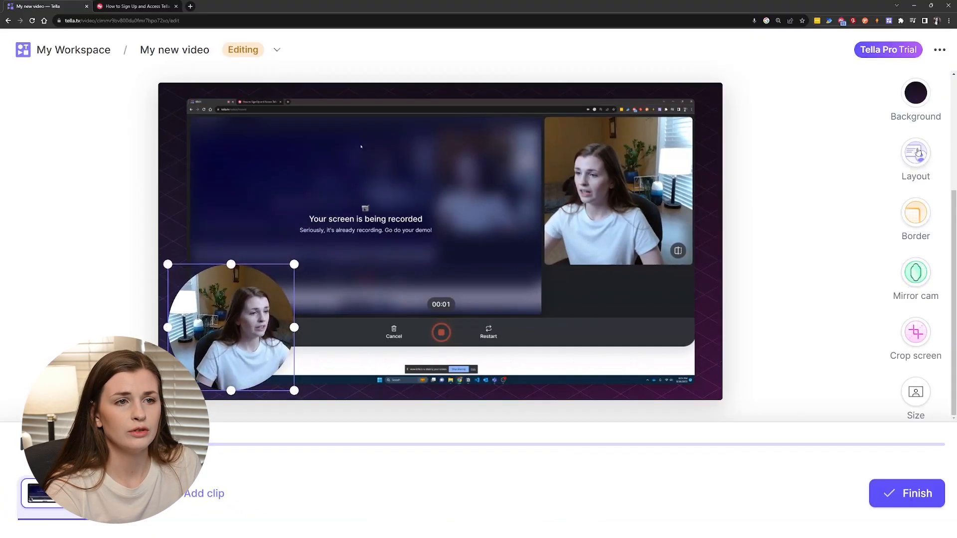
Browse the layouts and apply the one with a portrait camera overlapping the right edge of the screen recording
click(916, 154)
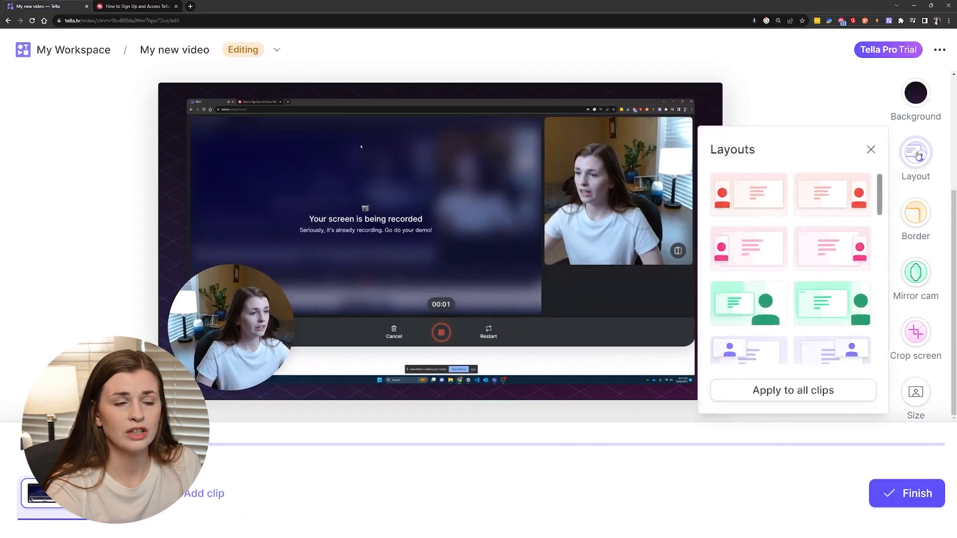
scroll(883, 337, down, 2)
drag(882, 338, 885, 244)
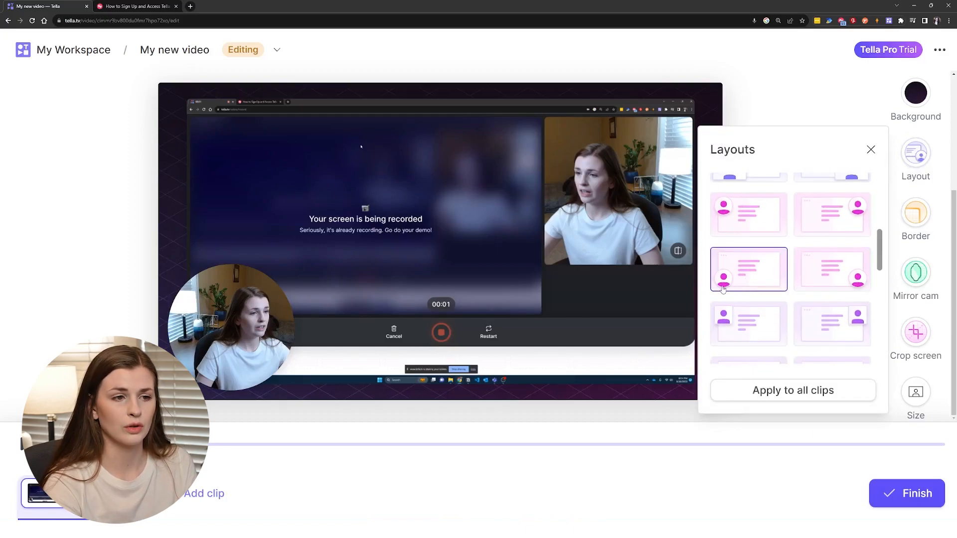
scroll(847, 235, up, 5)
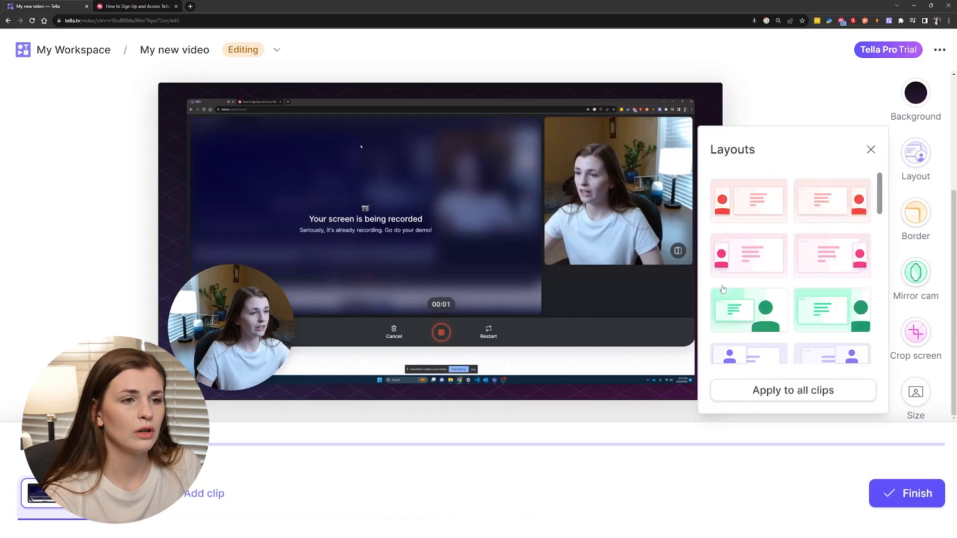
click(832, 265)
click(870, 149)
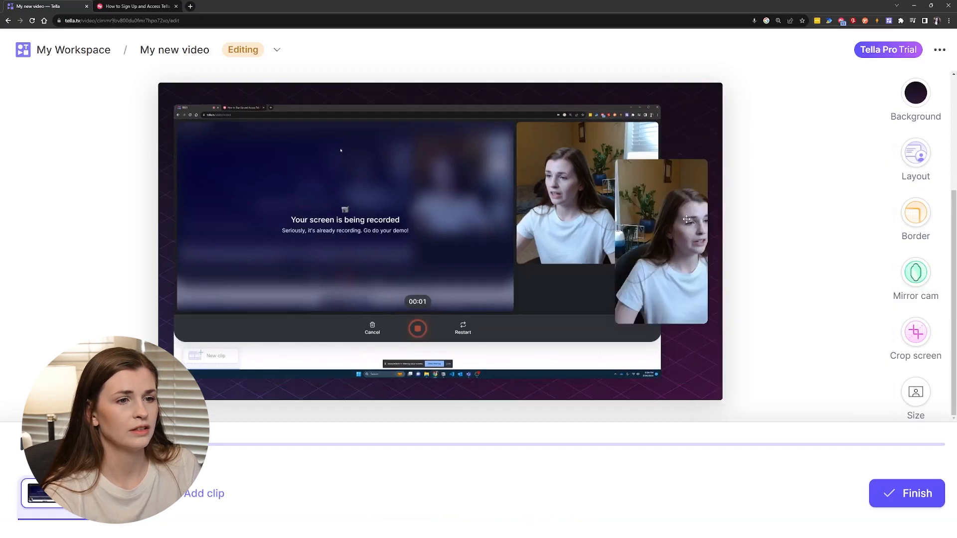
Toggle the camera mirroring to compare both views, and leave the camera picture mirrored
click(916, 279)
click(916, 279)
click(916, 279)
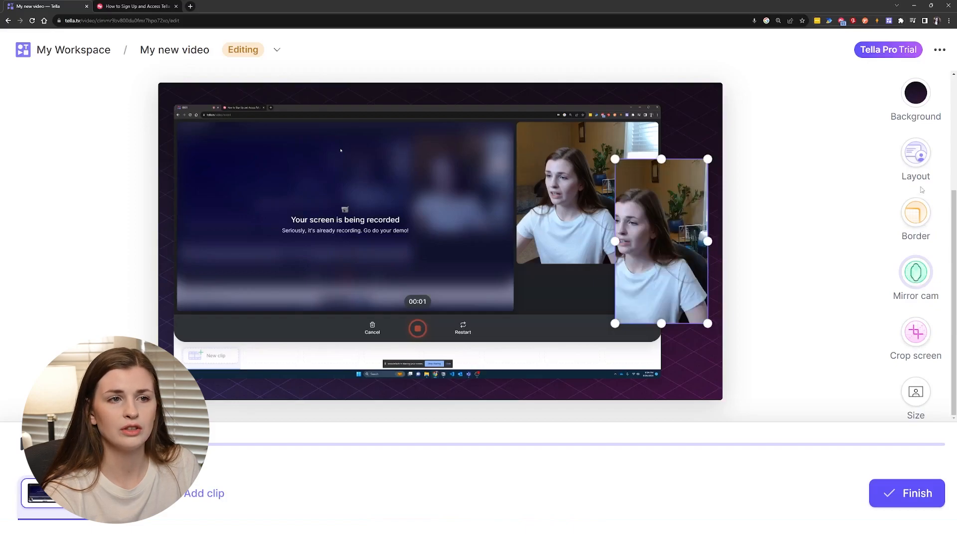
Try the side-by-side layouts, choose the one with the camera on the right, and move the camera slightly upward
click(917, 161)
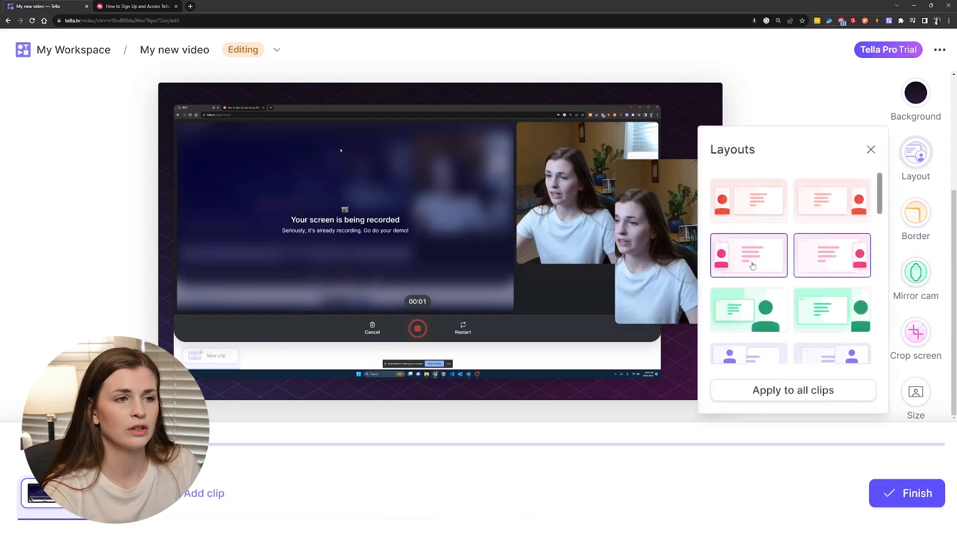
click(740, 208)
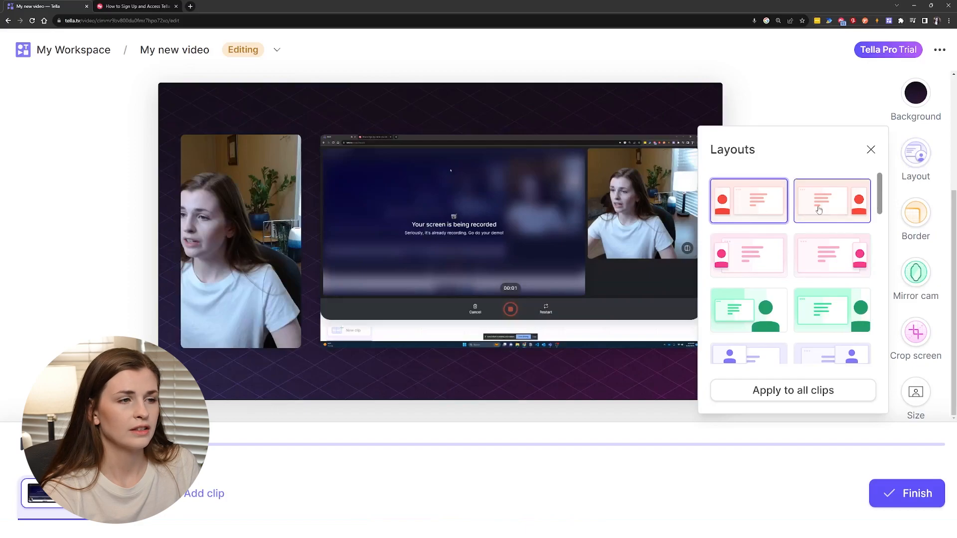
click(818, 210)
click(810, 117)
drag(661, 239, 661, 213)
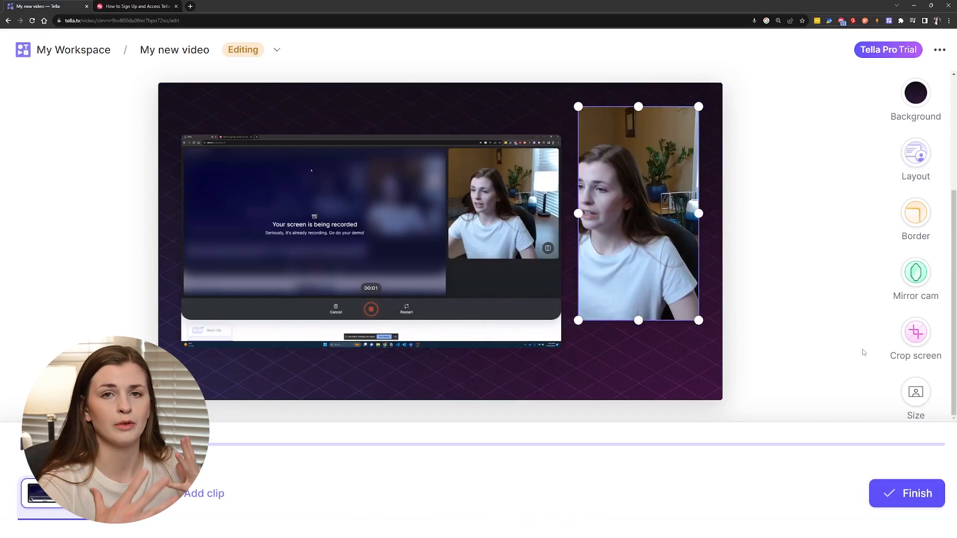
Check the crop frame of the screen recording, and try the vertical and square video sizes before returning to landscape
click(919, 335)
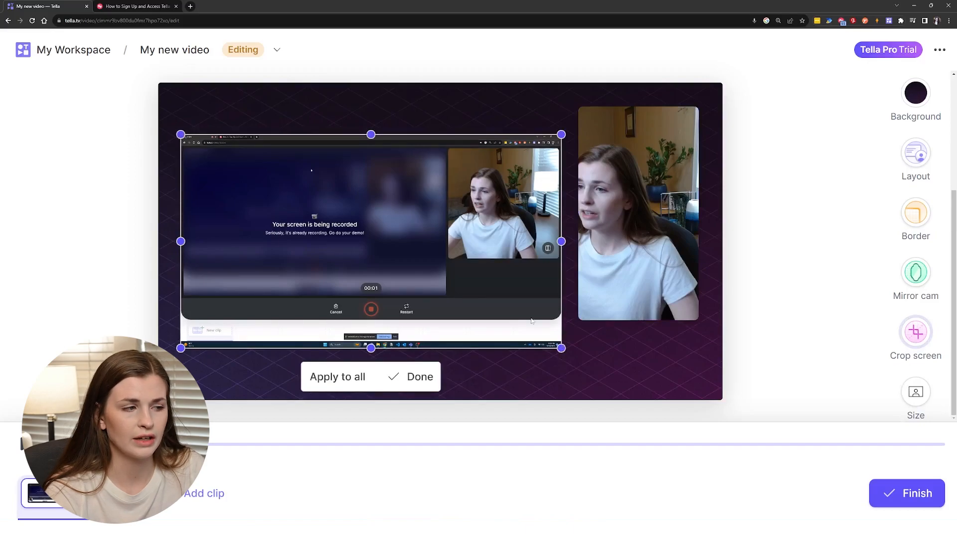
click(913, 392)
click(887, 401)
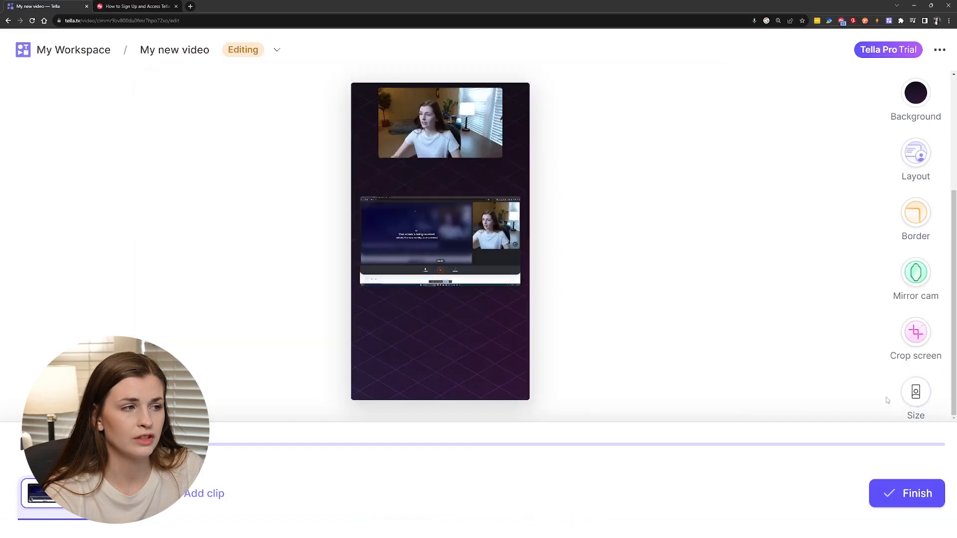
click(914, 394)
click(914, 394)
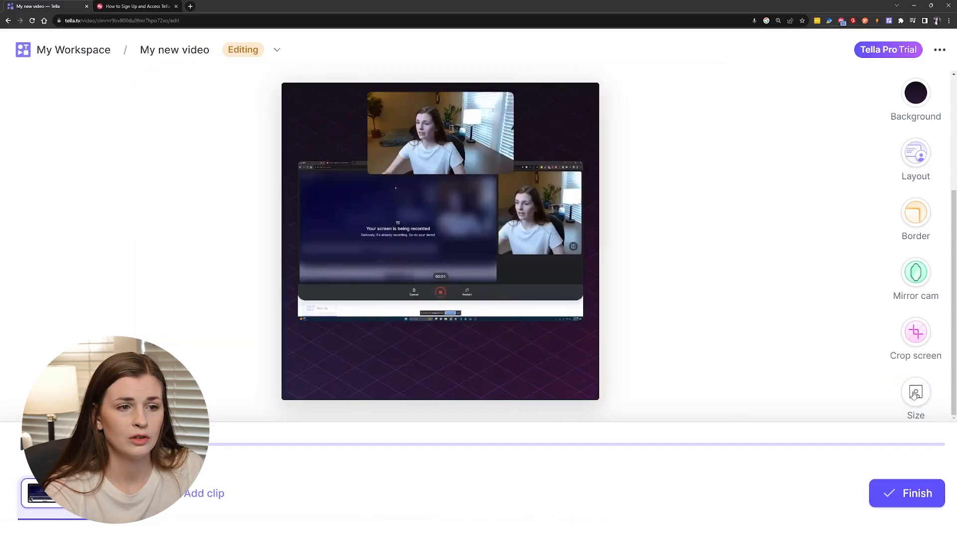
click(850, 392)
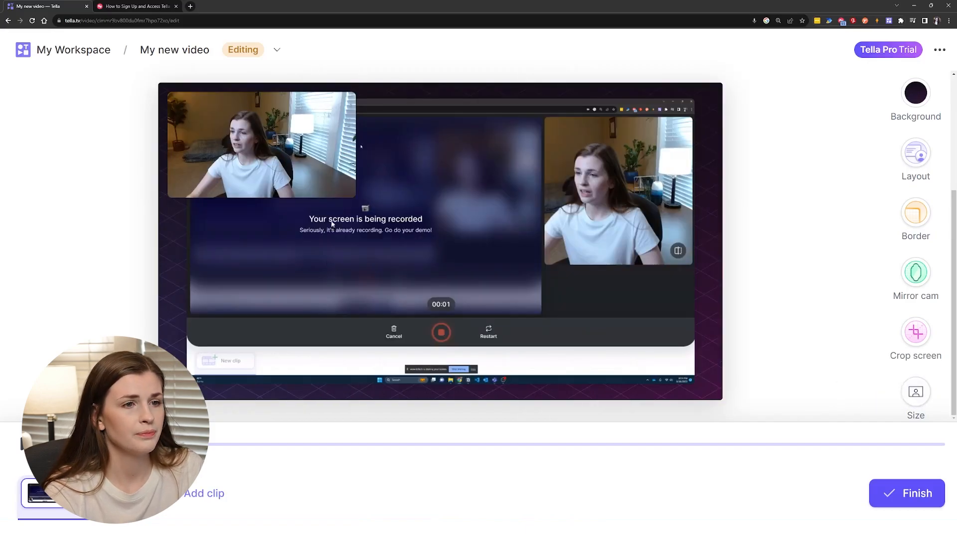
Compare picture-in-picture layouts, apply the one with a square camera in the lower-left corner of the framed screen recording, and finish editing
click(915, 162)
scroll(753, 318, down, 5)
scroll(753, 319, up, 4)
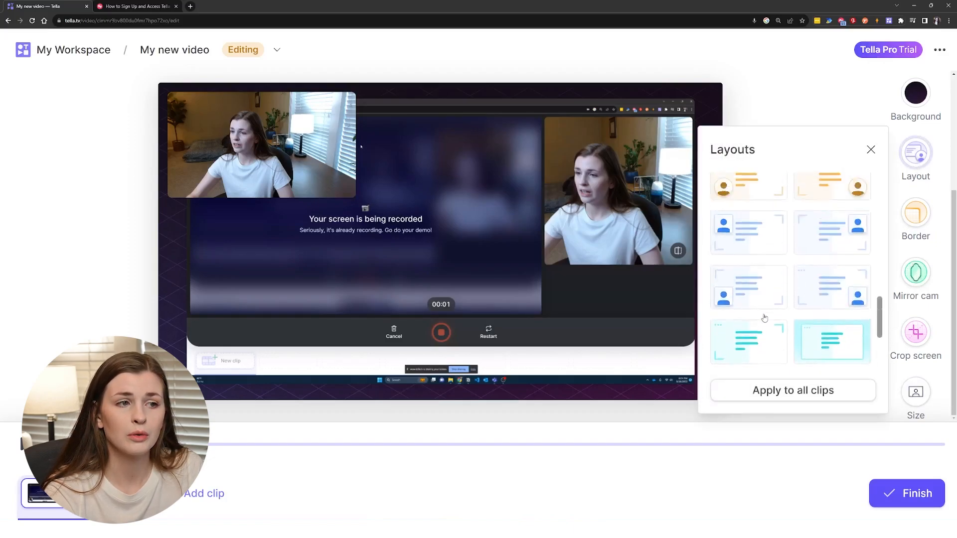
click(760, 283)
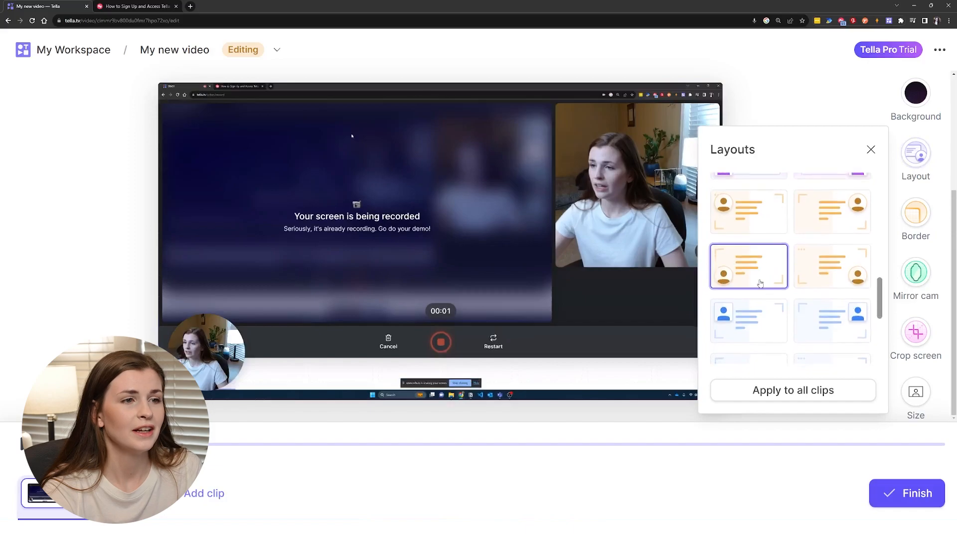
scroll(759, 252, up, 1)
click(758, 243)
scroll(758, 243, up, 1)
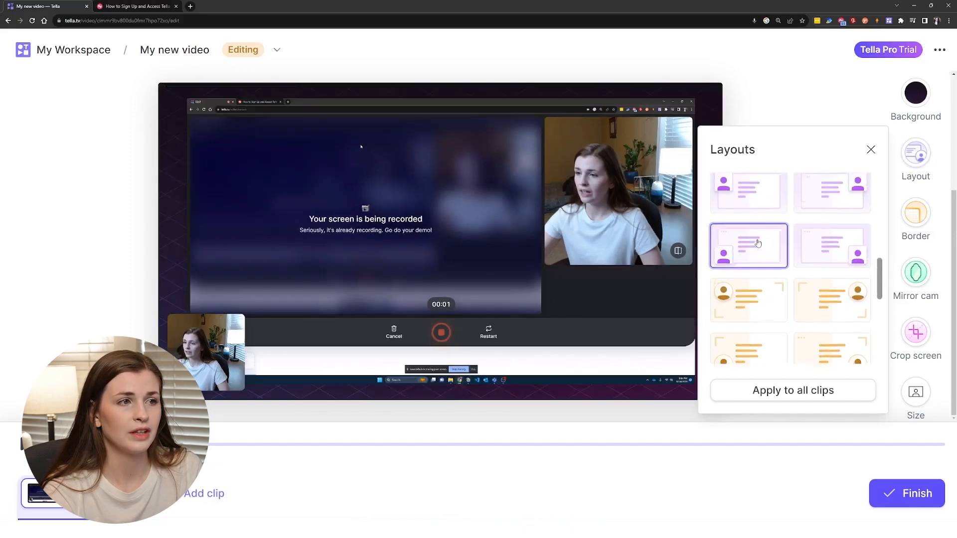
click(714, 107)
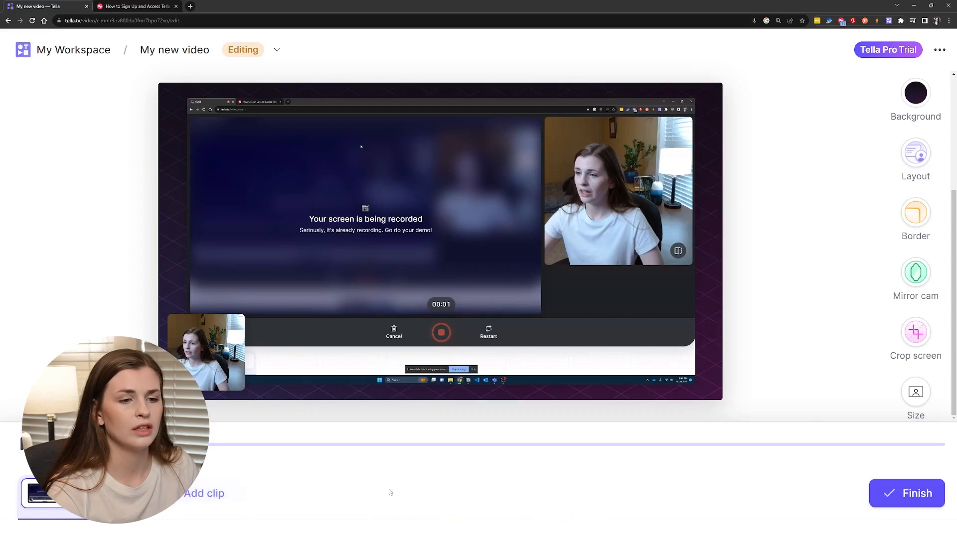
click(897, 495)
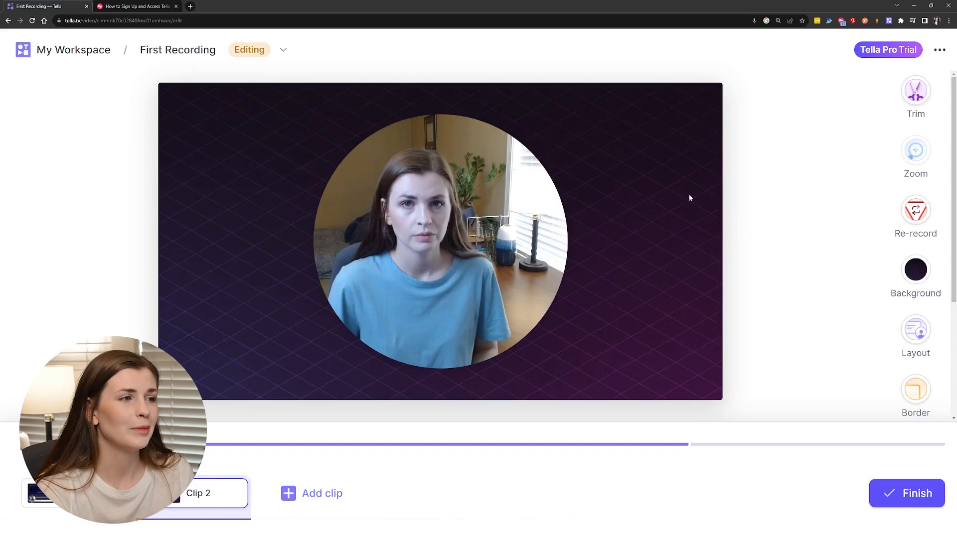
Try the full-frame and framed layouts on the camera-only Clip 2, and set its border shape to rounded corners
click(916, 330)
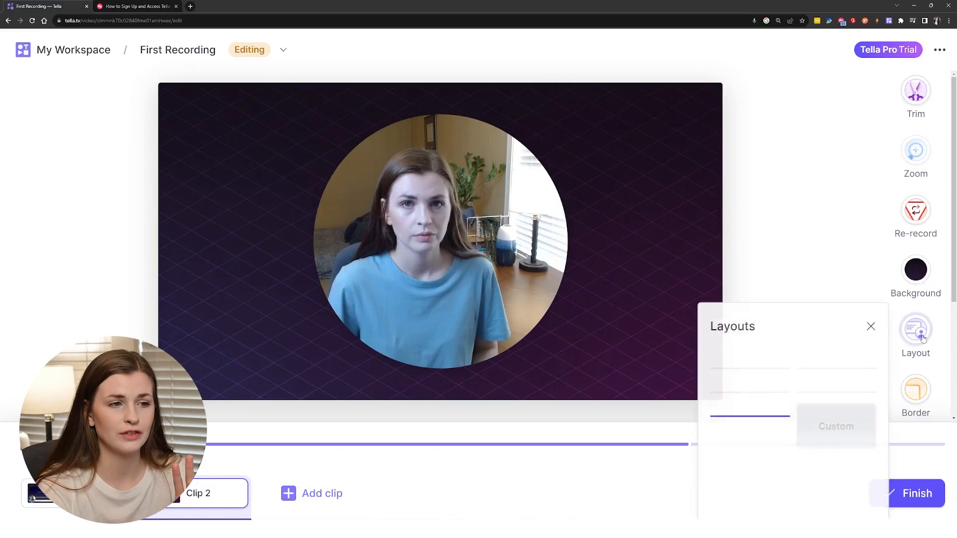
click(767, 133)
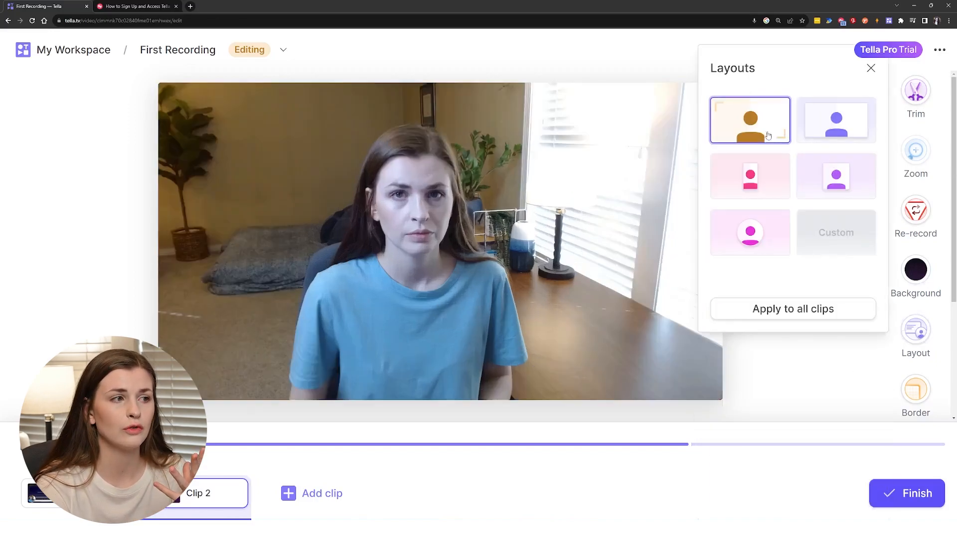
click(822, 130)
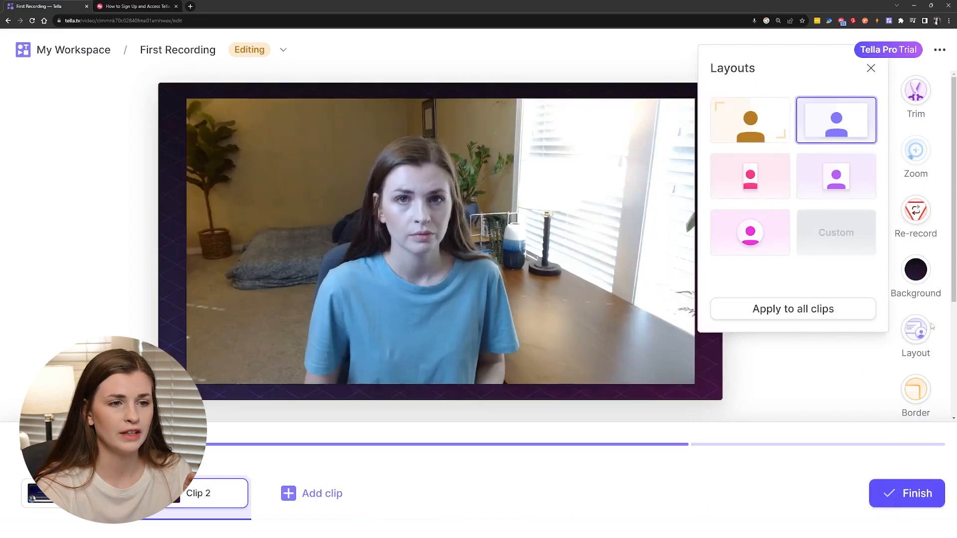
click(915, 396)
click(756, 465)
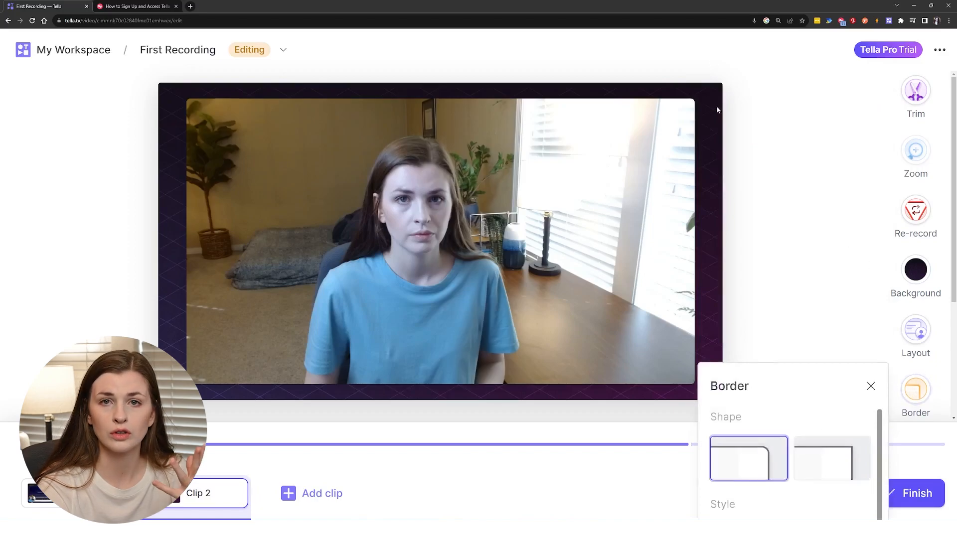
Apply the circular camera layout to Clip 2, and try the circle on the left before moving it back to the centre
click(919, 338)
click(758, 241)
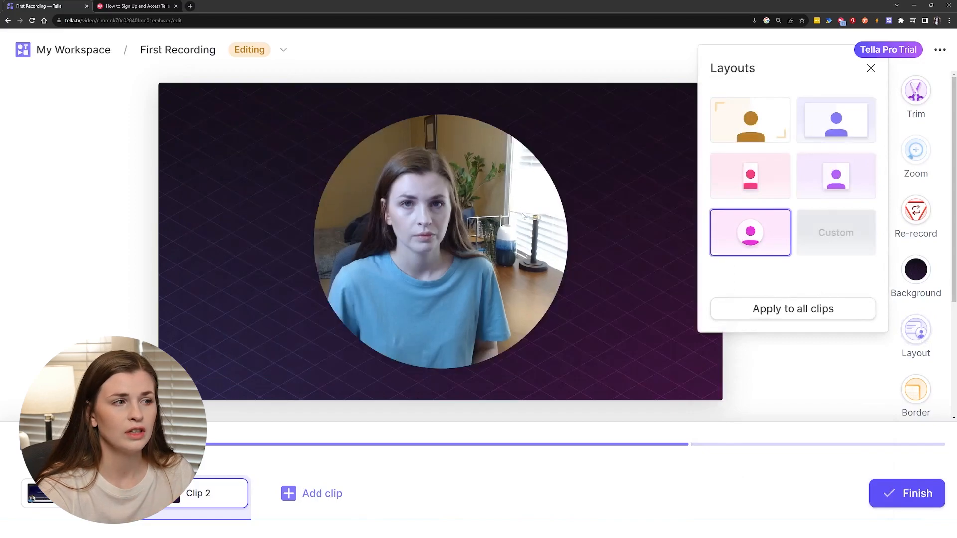
click(522, 215)
drag(490, 206, 360, 194)
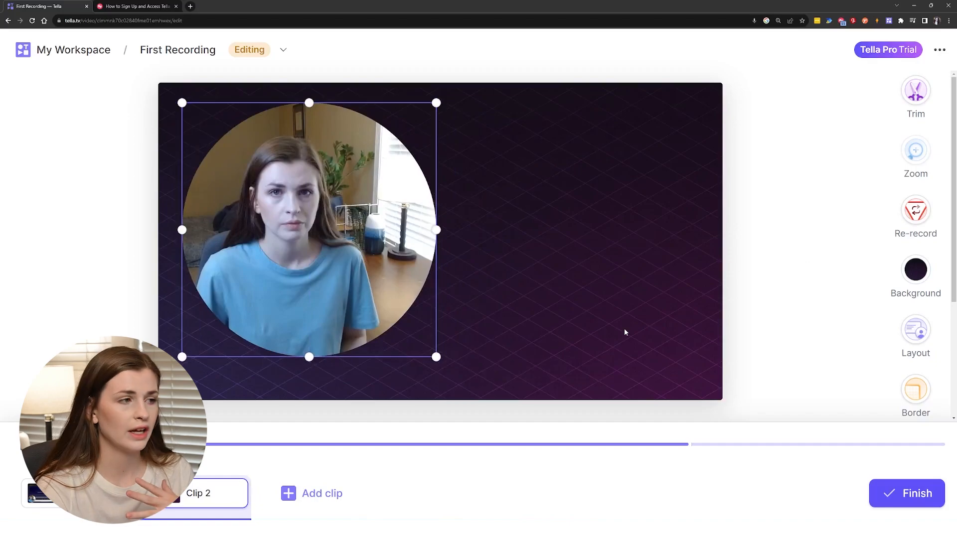
drag(329, 229, 461, 240)
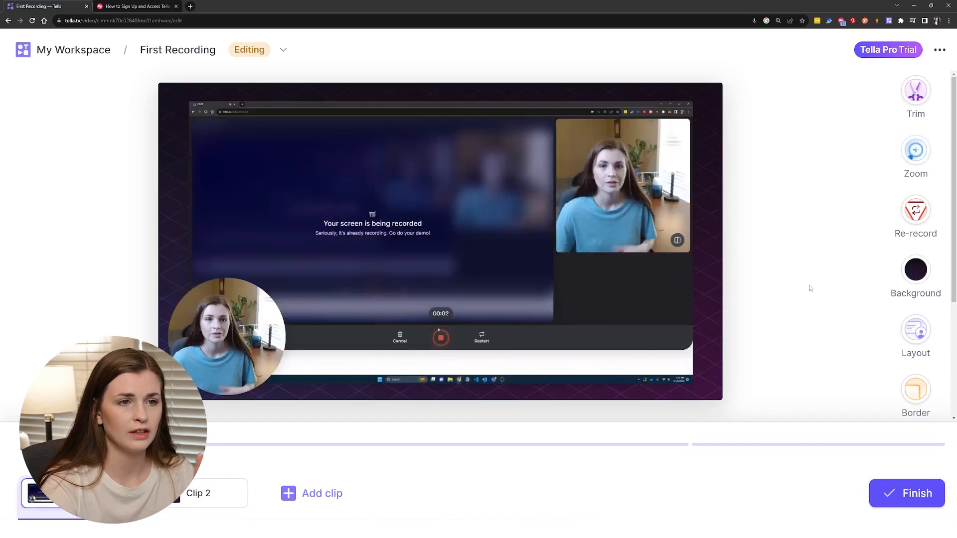
Browse the layouts available for the screen-and-camera clip, including the custom one, and return to Clip 2
click(915, 331)
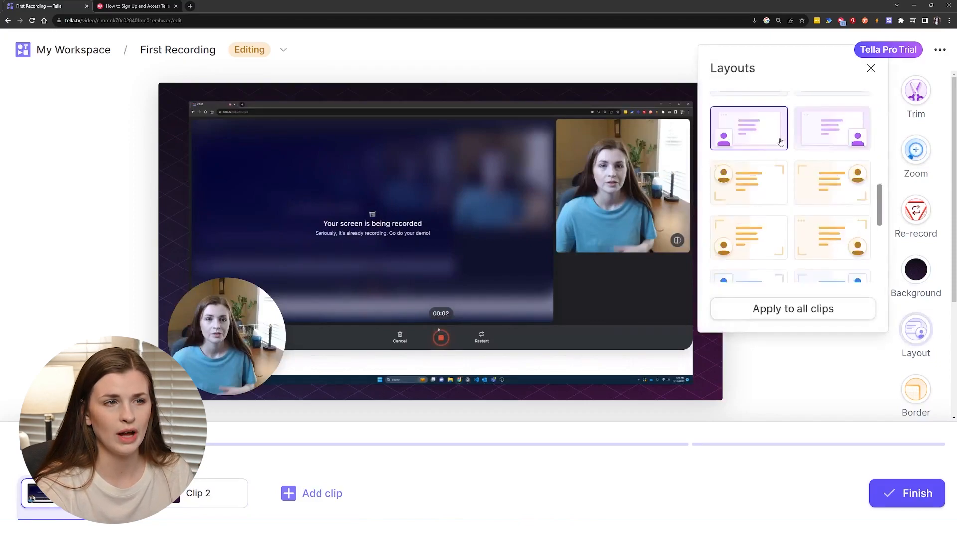
scroll(818, 208, down, 3)
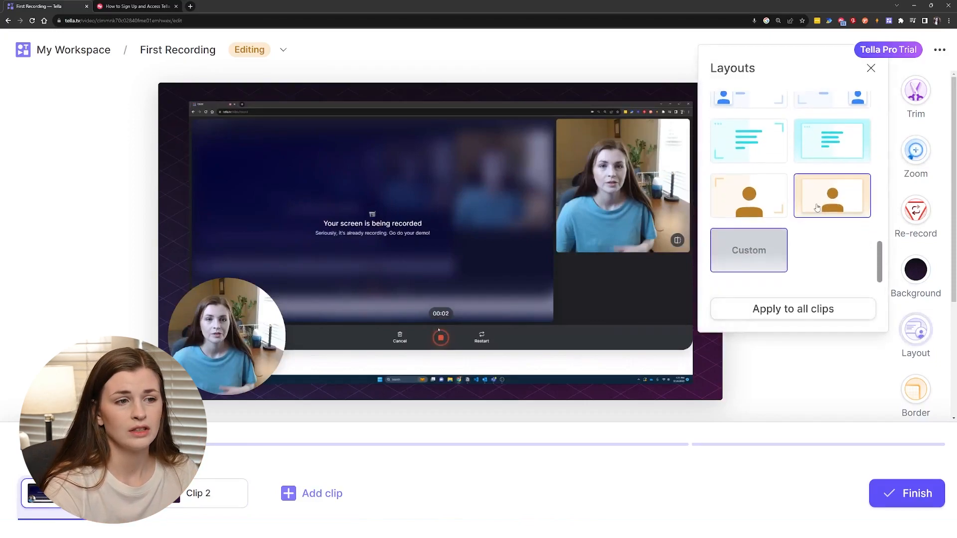
click(863, 388)
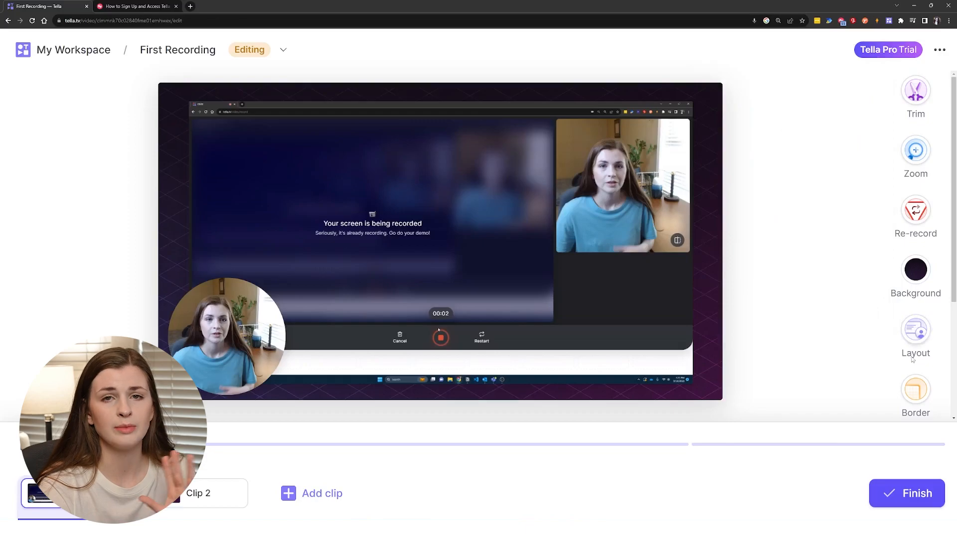
click(197, 490)
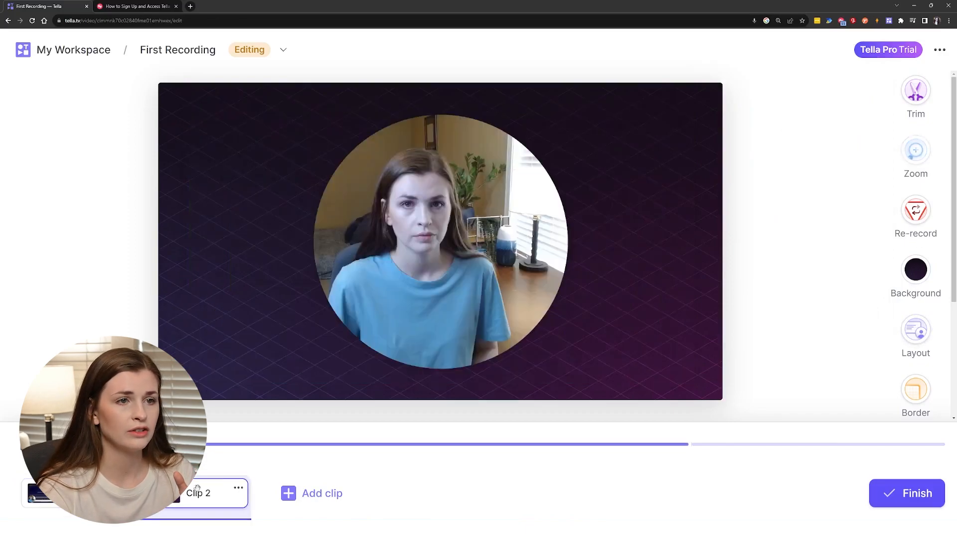
click(452, 228)
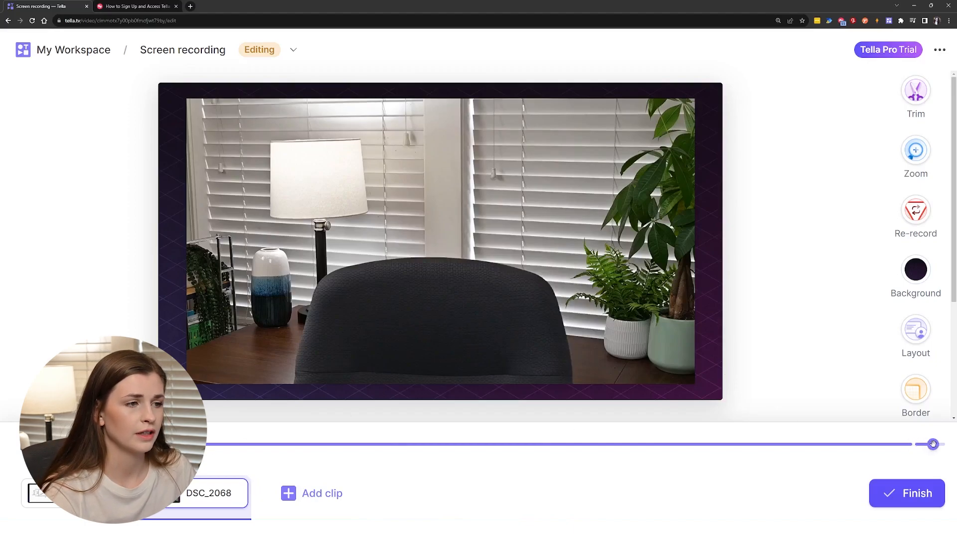
Play the DSC_2068 clip, and open the video file upload option for a new clip
click(25, 444)
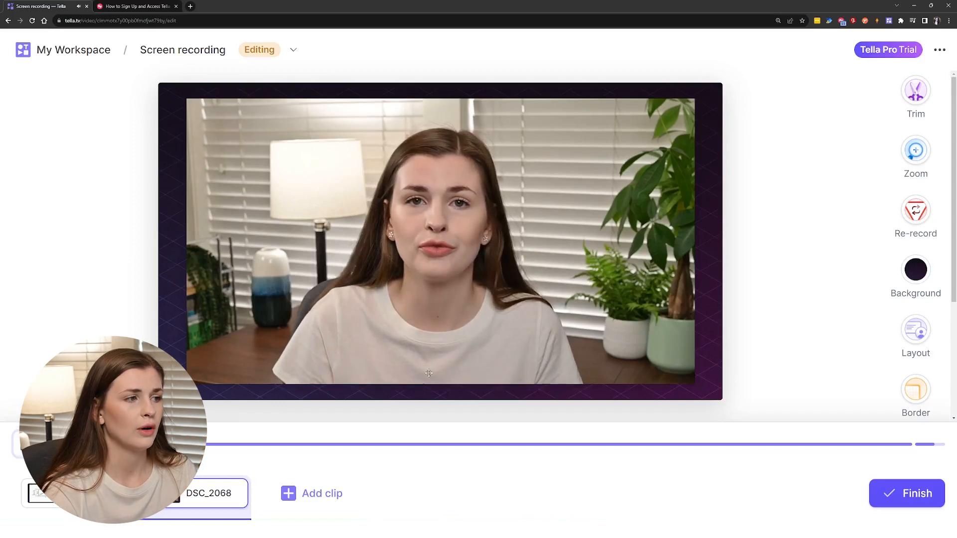
click(306, 502)
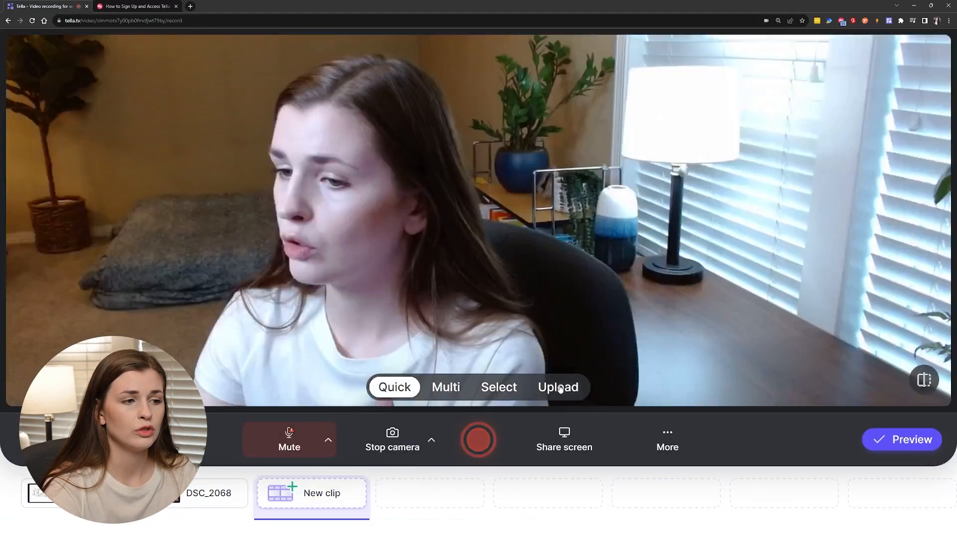
click(558, 387)
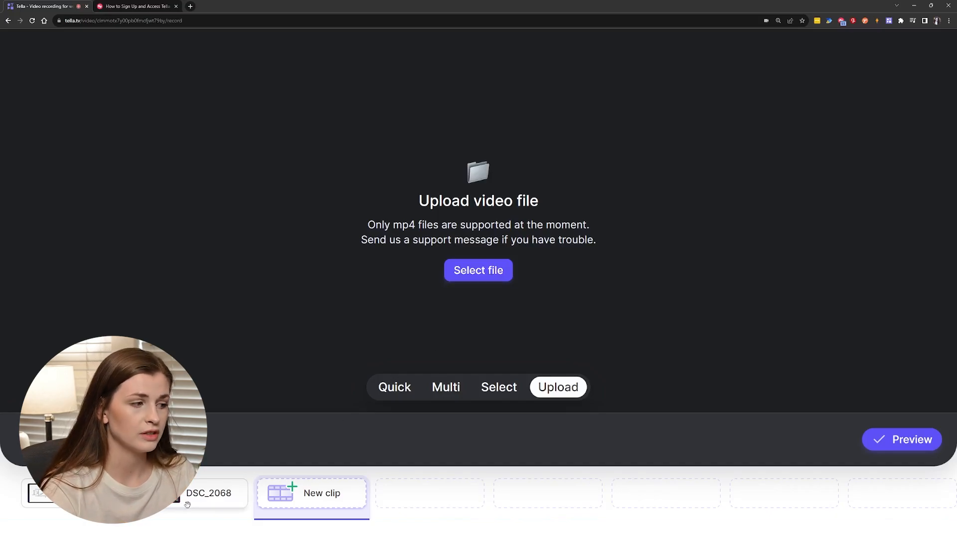
Return to the DSC_2068 clip and play it from a point past its empty-chair opening
click(218, 499)
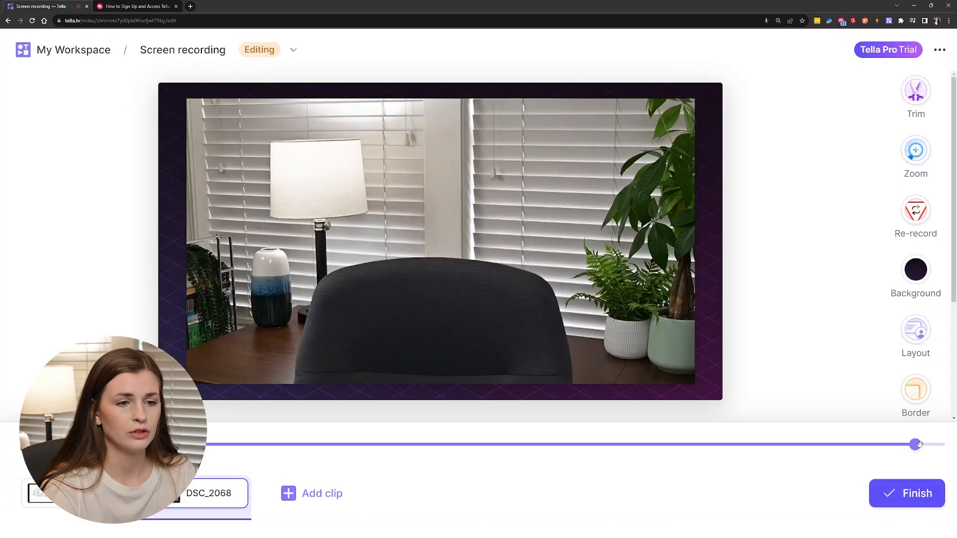
drag(915, 444, 933, 443)
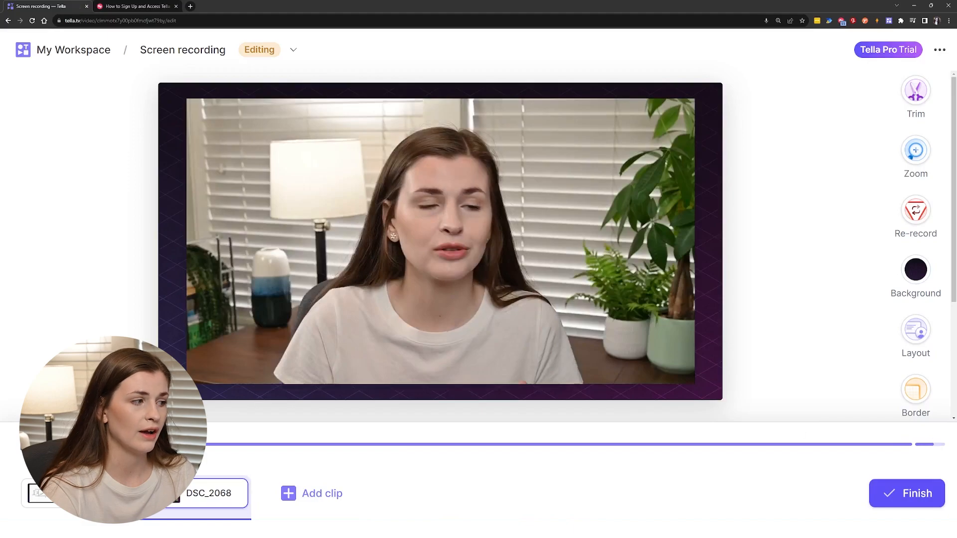
click(25, 444)
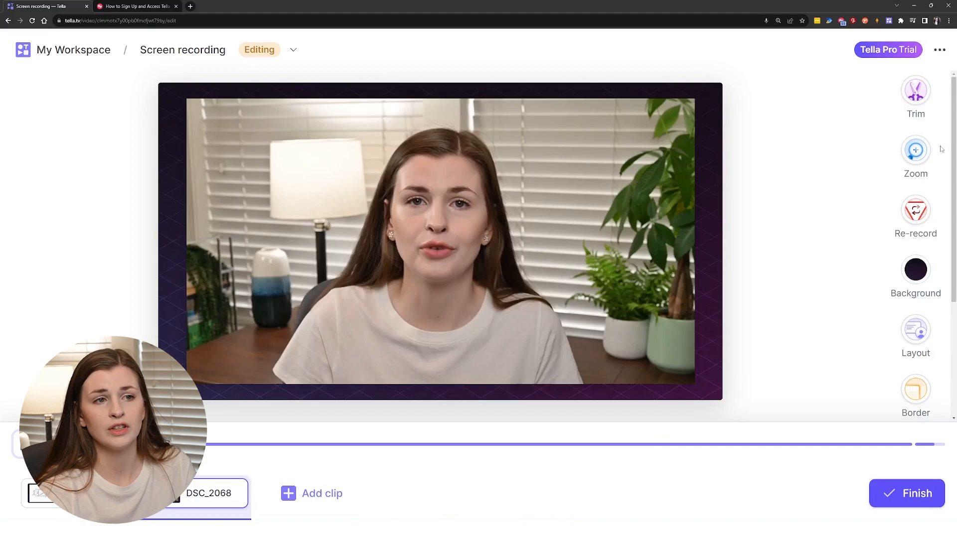
Add a 200% medium-speed zoom centred on the speaker in the DSC_2068 clip, play it back, and finish zoom editing
click(917, 162)
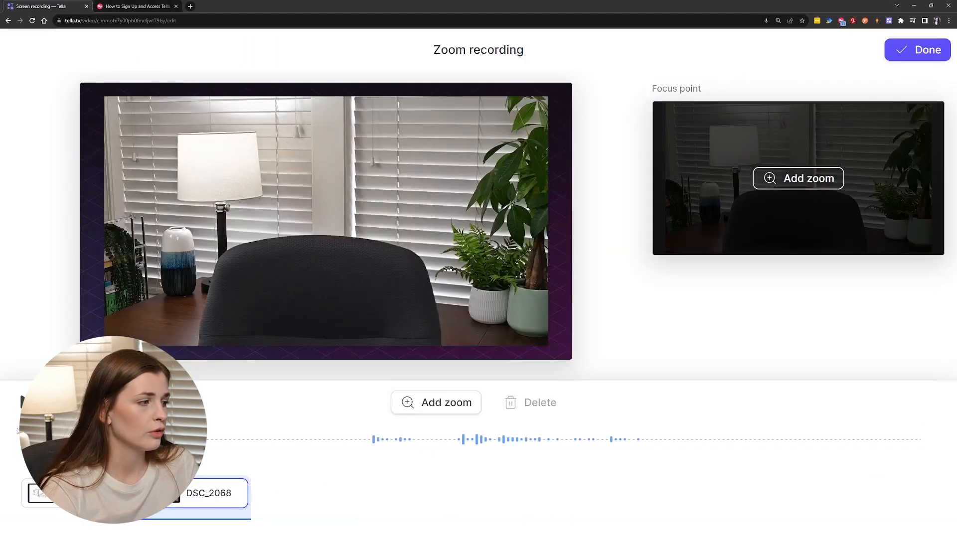
click(797, 180)
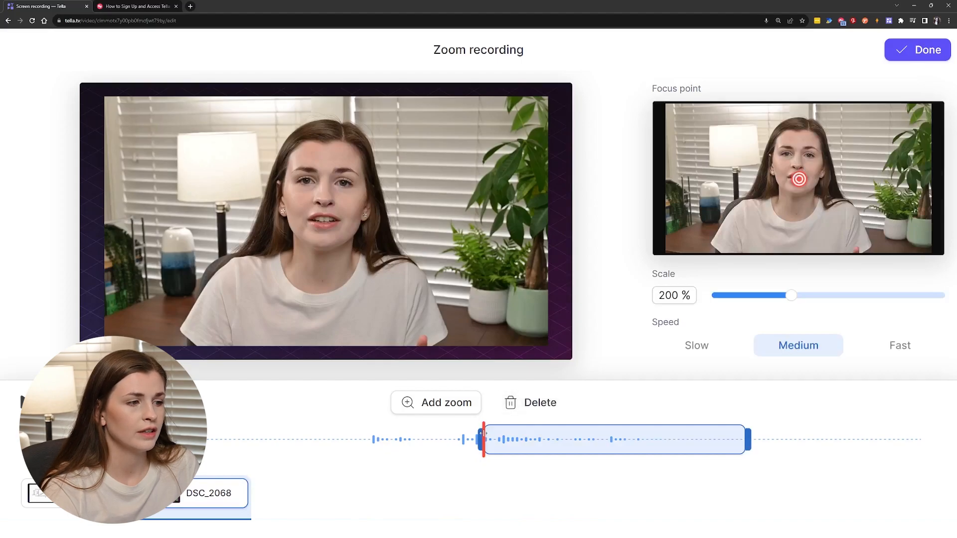
click(455, 439)
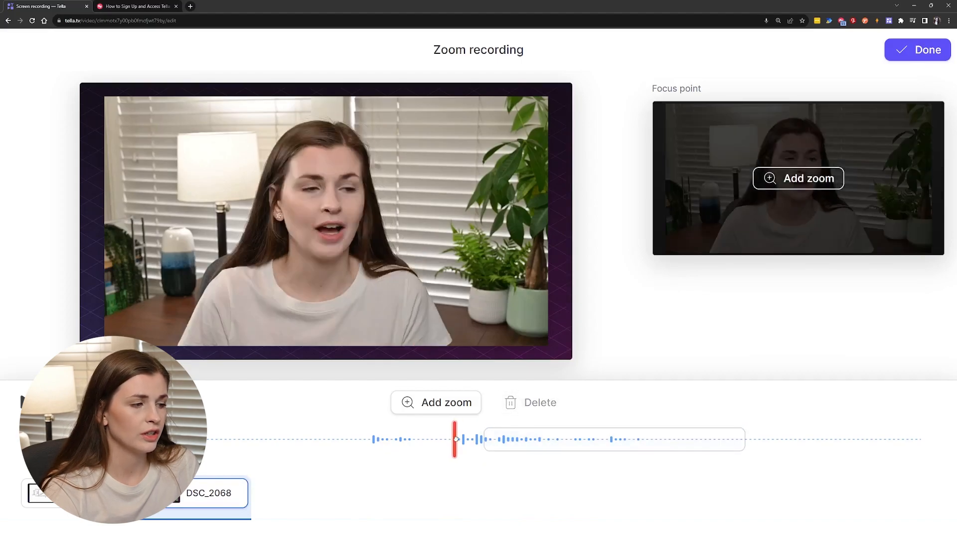
click(19, 402)
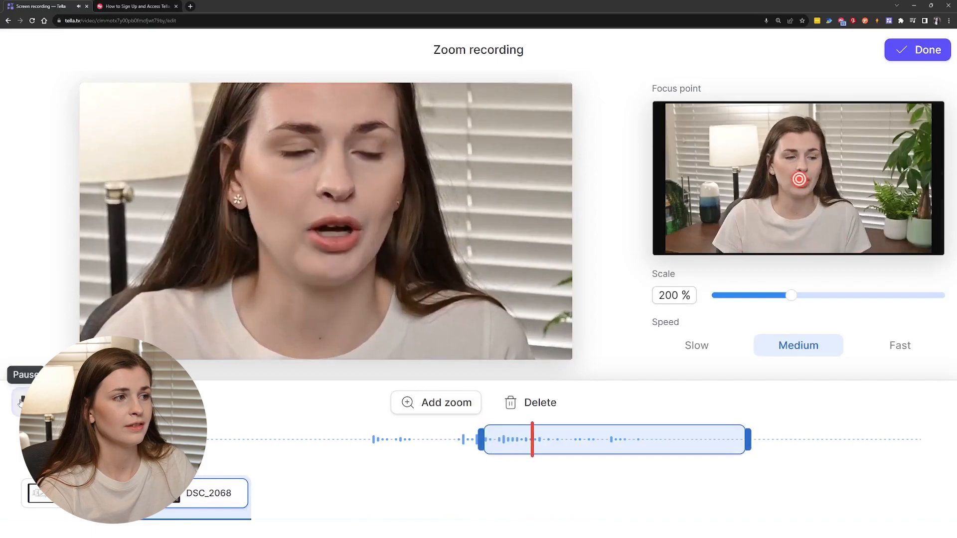
click(20, 402)
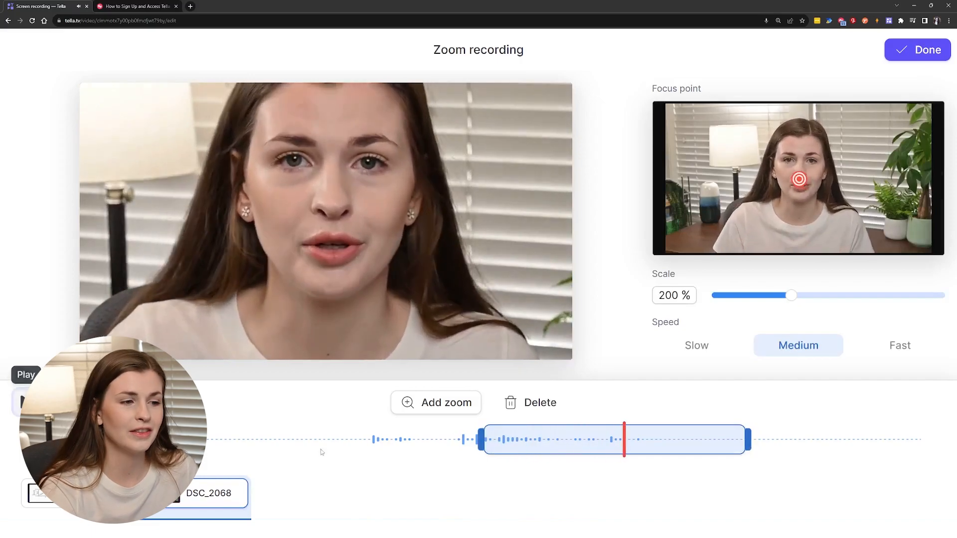
drag(624, 439, 776, 438)
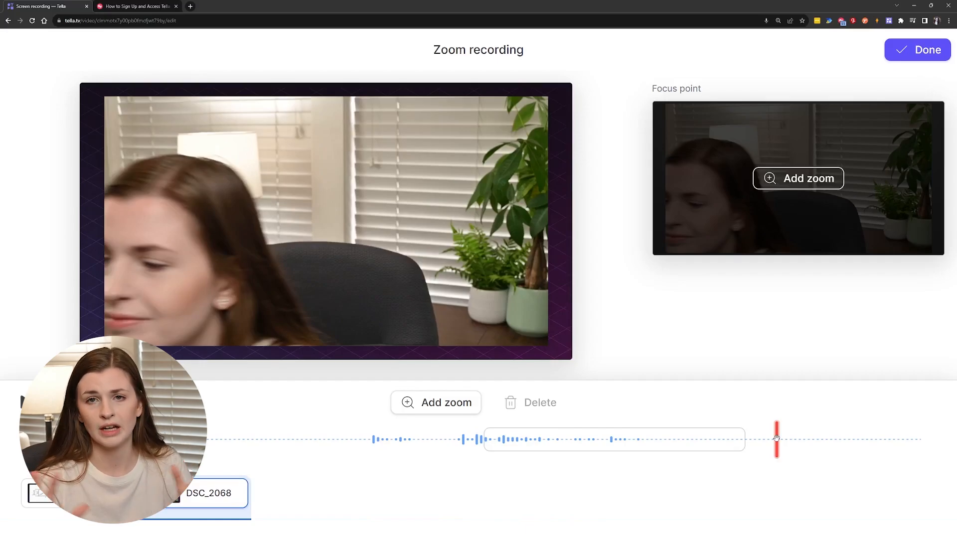
click(922, 54)
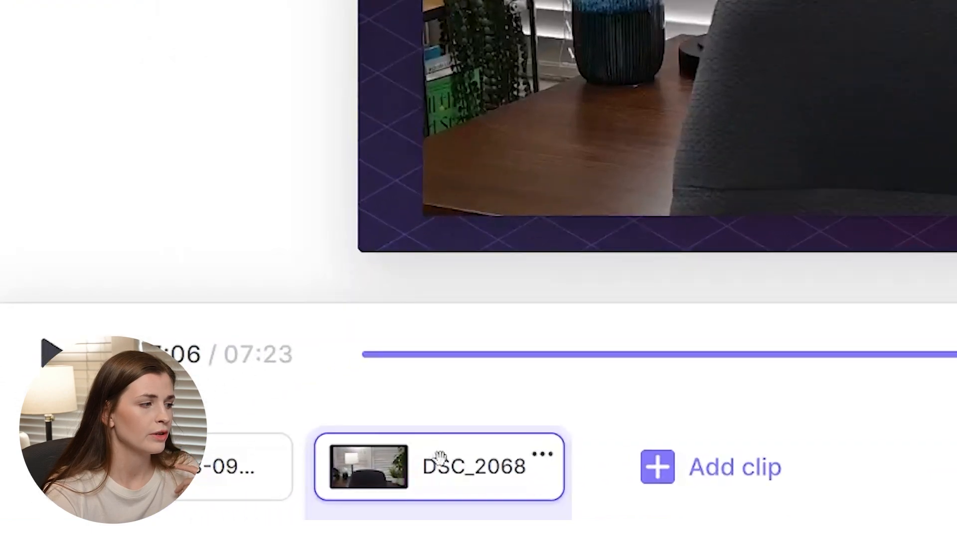
mouse_move(431, 458)
mouse_down()
mouse_move(125, 451)
mouse_move(487, 462)
mouse_move(431, 460)
mouse_up()
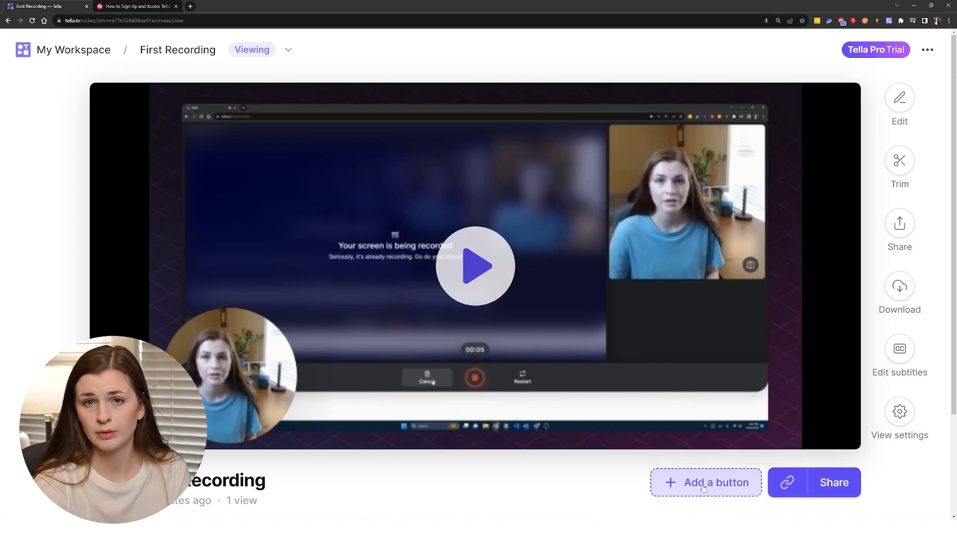
Download the finished First Recording video
click(899, 289)
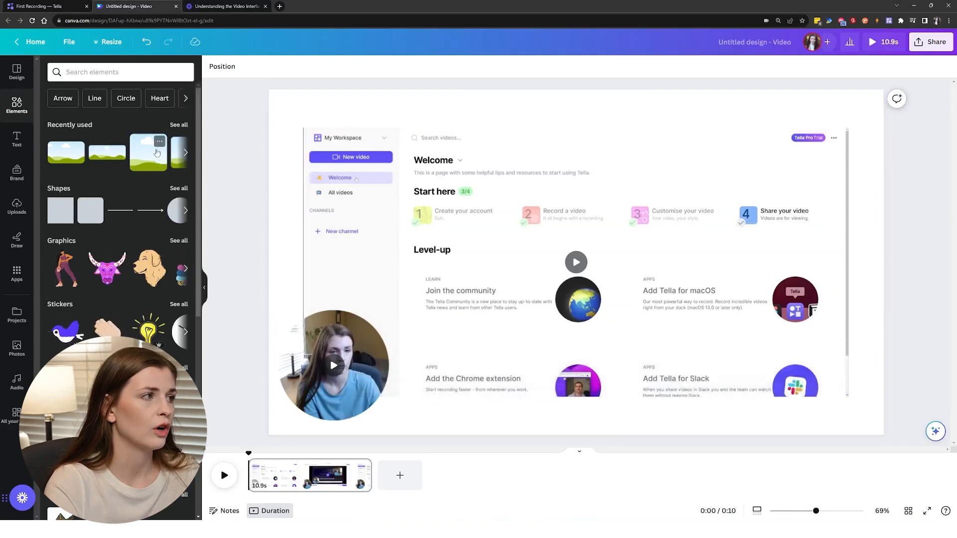
In the Canva video design, add a rounded landscape frame, try to place the screen recording inside it, and delete the frame
click(179, 126)
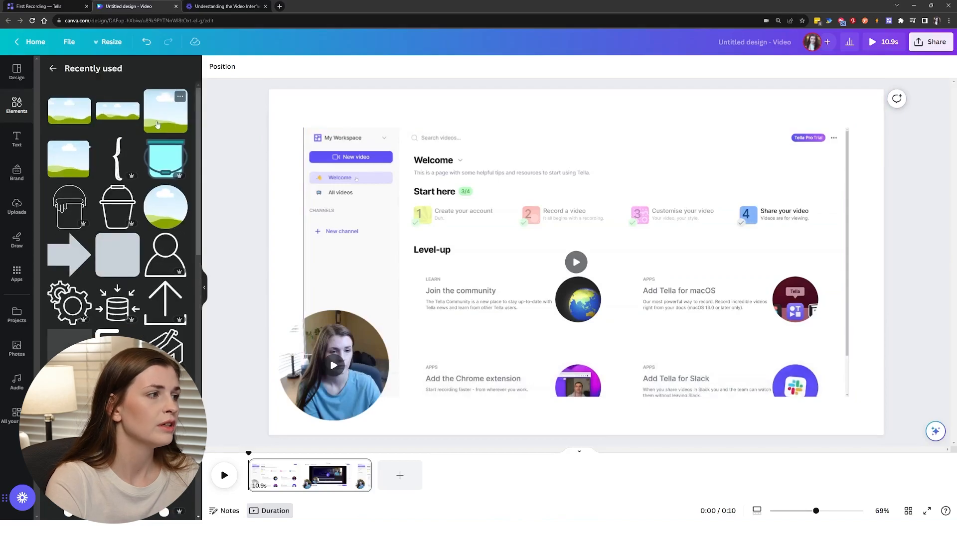
click(104, 122)
drag(346, 197, 546, 262)
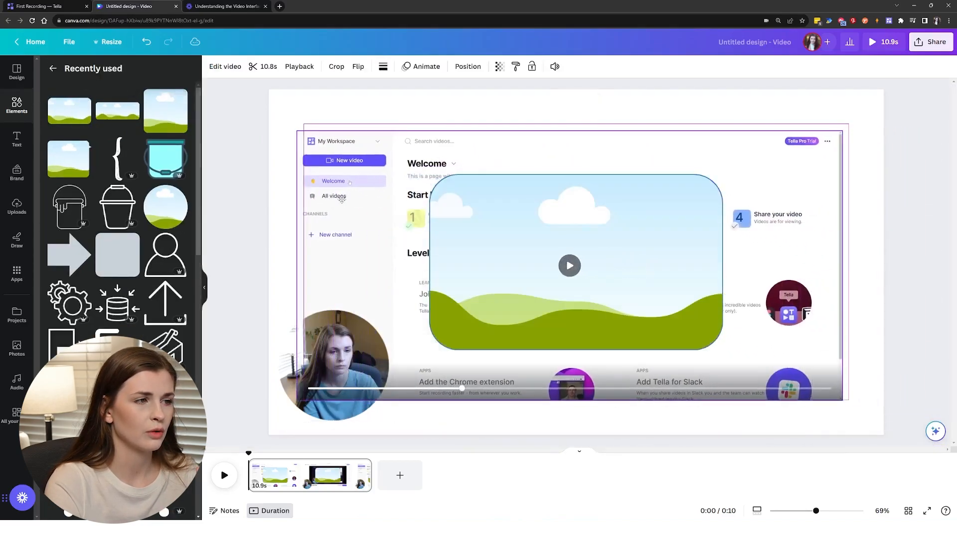
click(501, 268)
key(Delete)
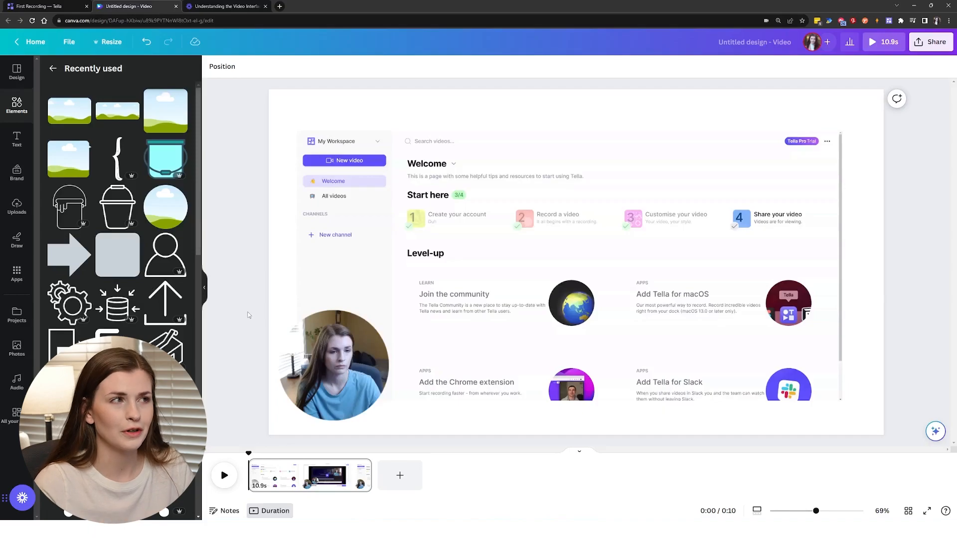
Switch to Loom and look over the page of the Understanding the Video Interface recording
click(229, 6)
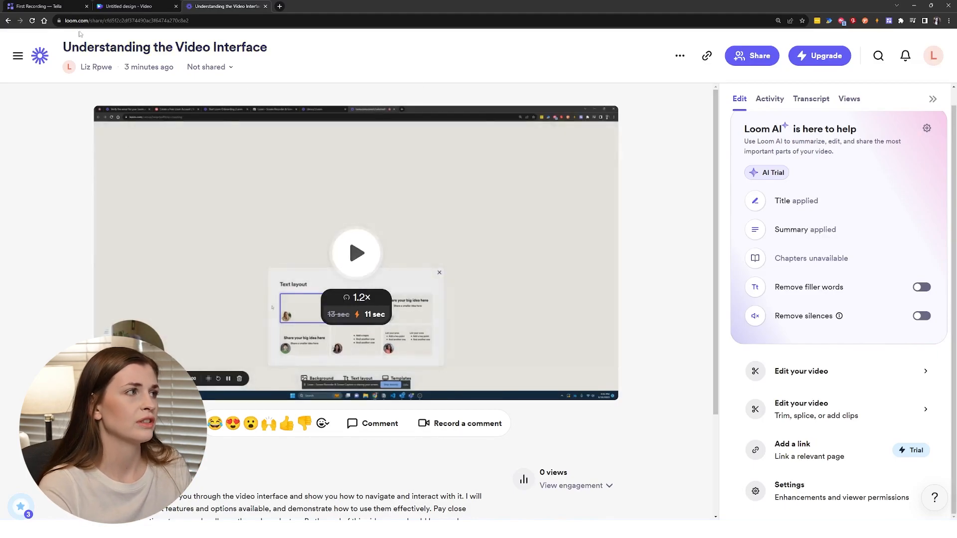
mouse_move(64, 14)
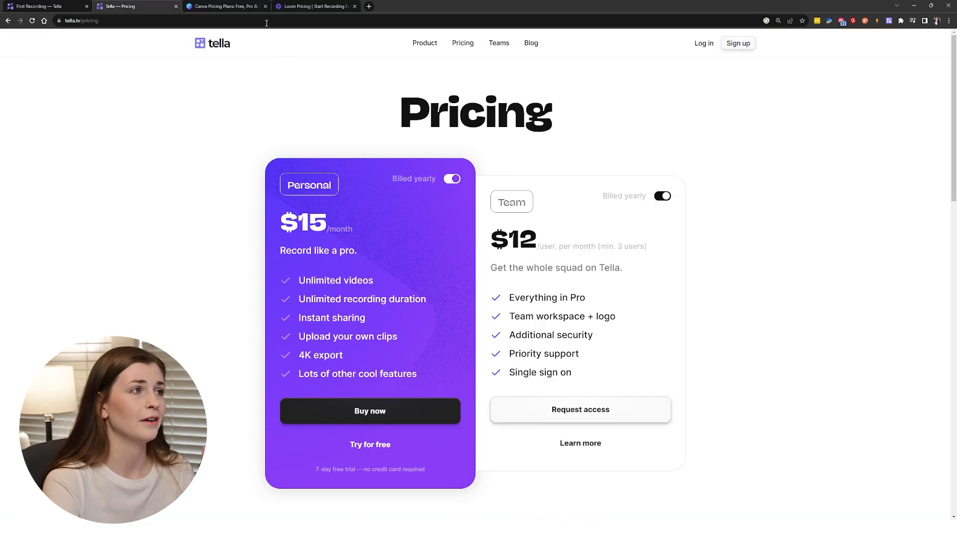
Review Canva's plans and pricing, and compare them with Loom's Starter, Business and Enterprise plans and their included video limits
click(245, 6)
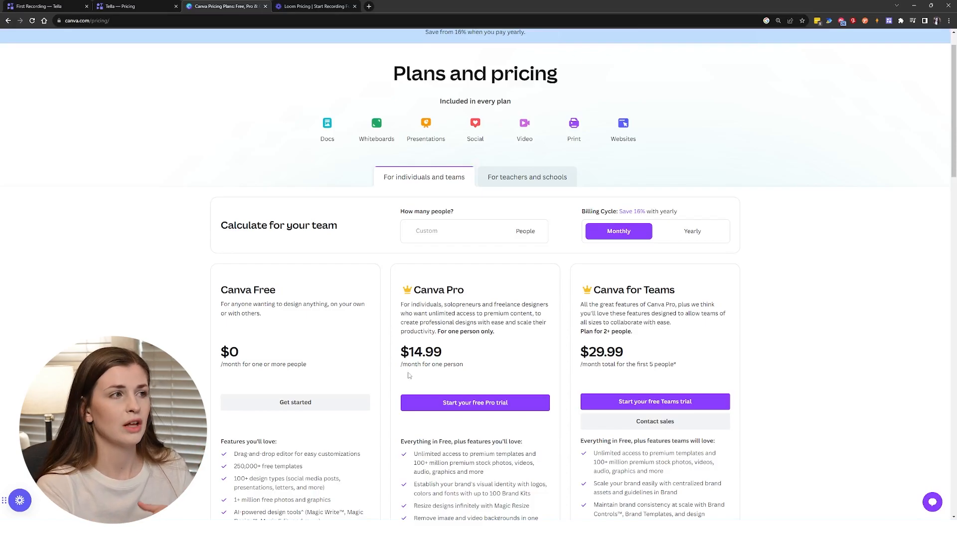
click(308, 6)
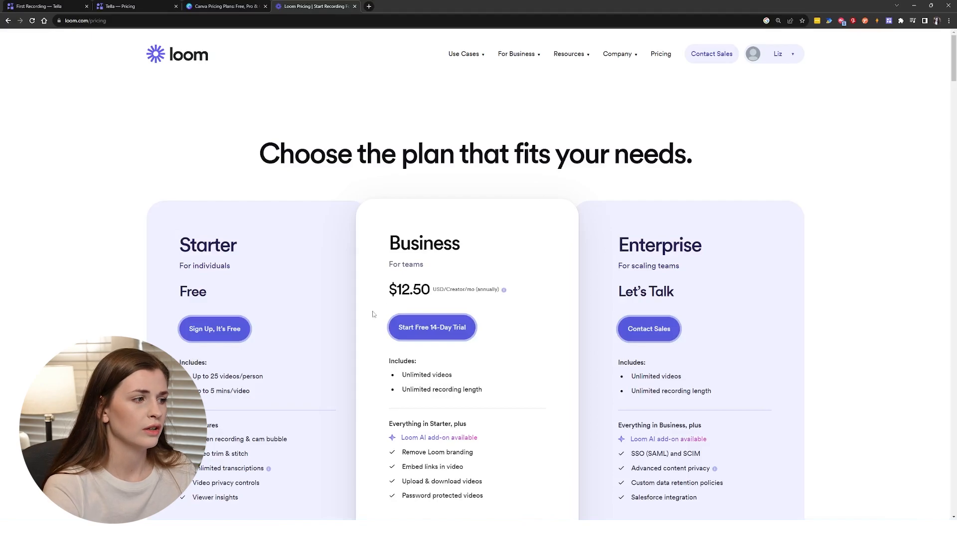
scroll(345, 307, down, 2)
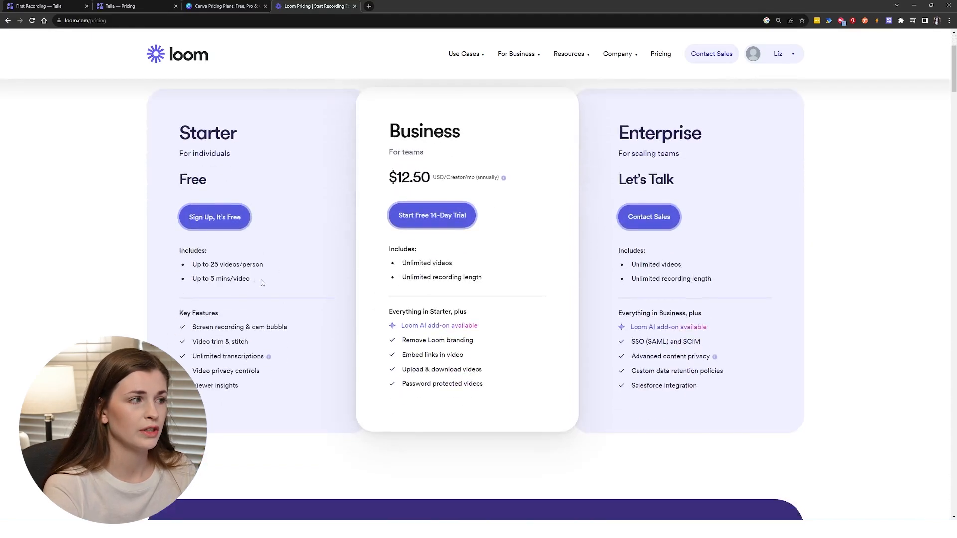
scroll(345, 324, up, 2)
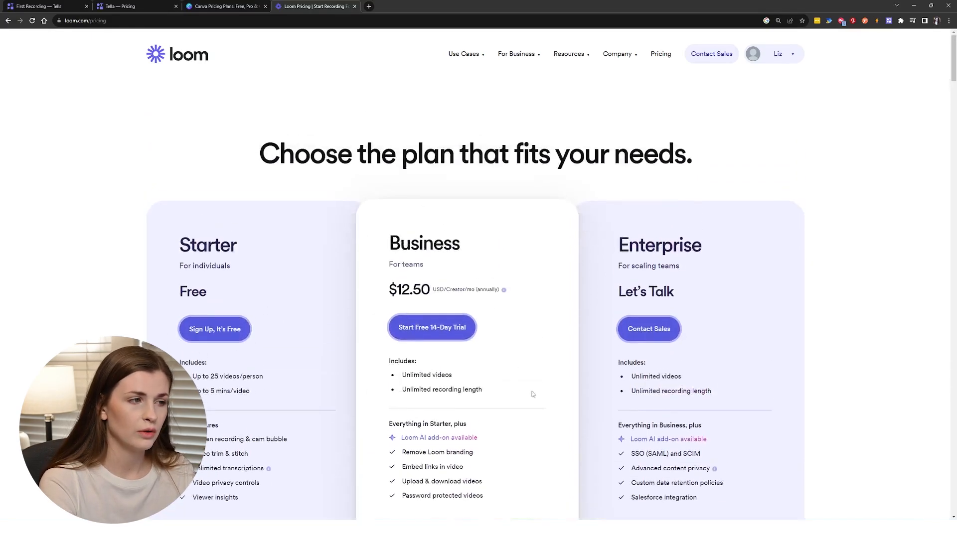